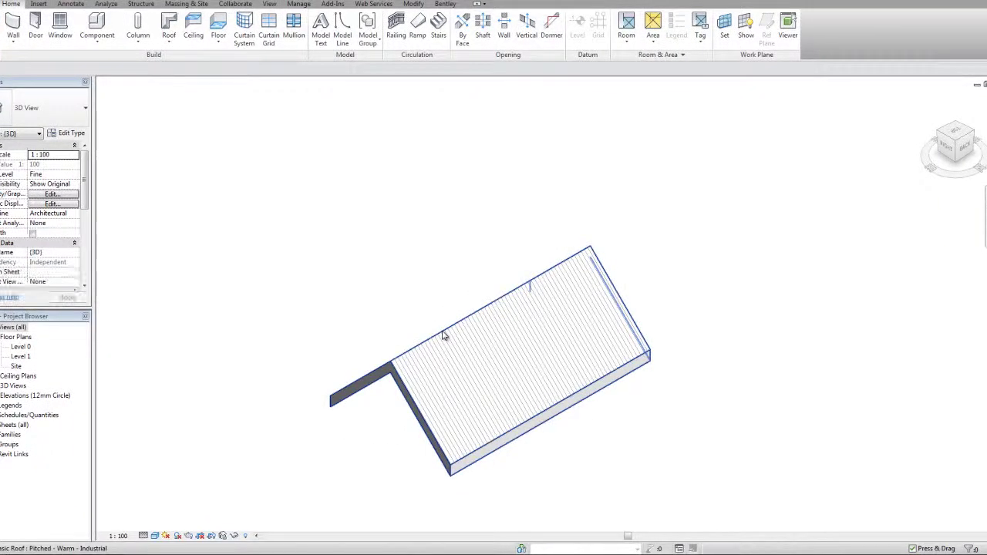
Make both short edges of the roof footprint slope-defining at 45° with a raised offset from the roof base, and view the roof in 3D.
click(564, 304)
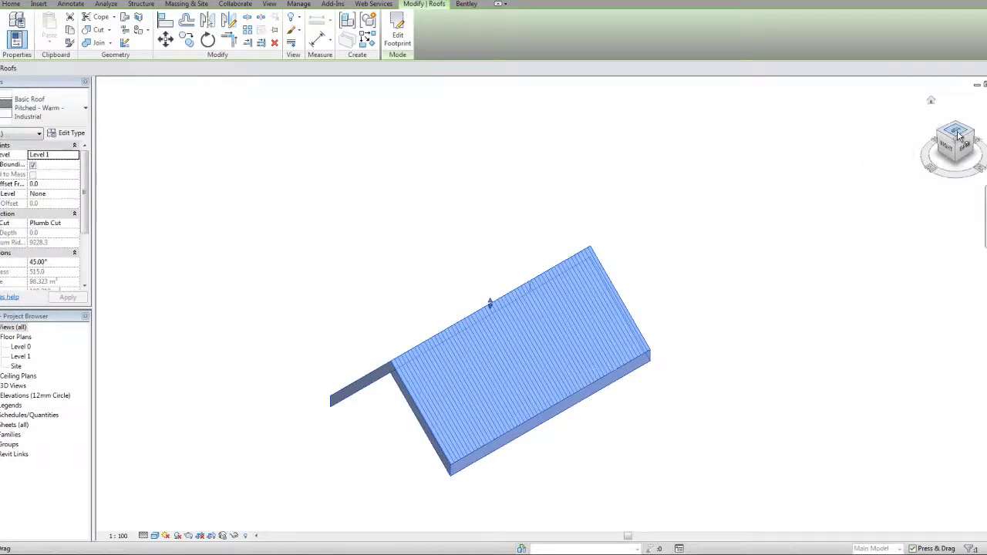
click(957, 132)
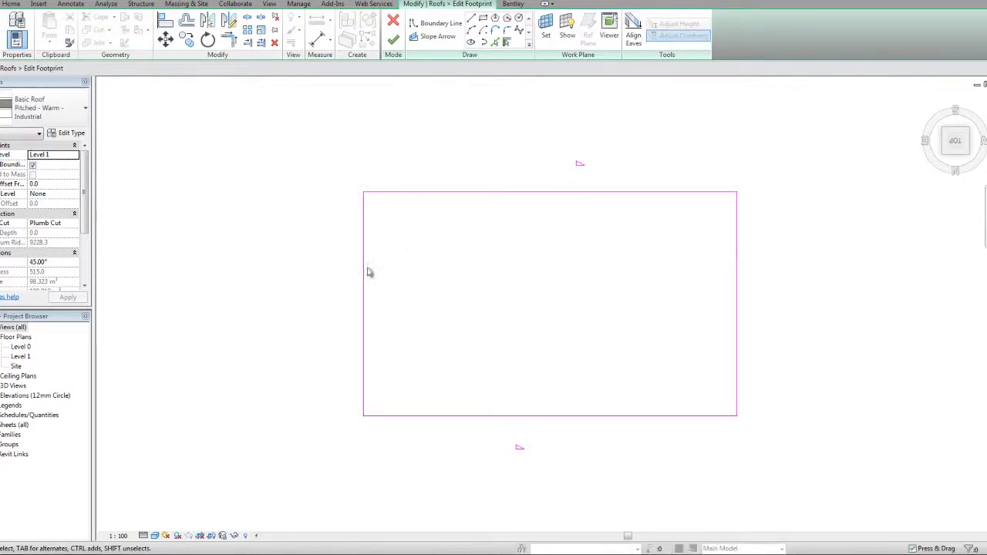
click(366, 273)
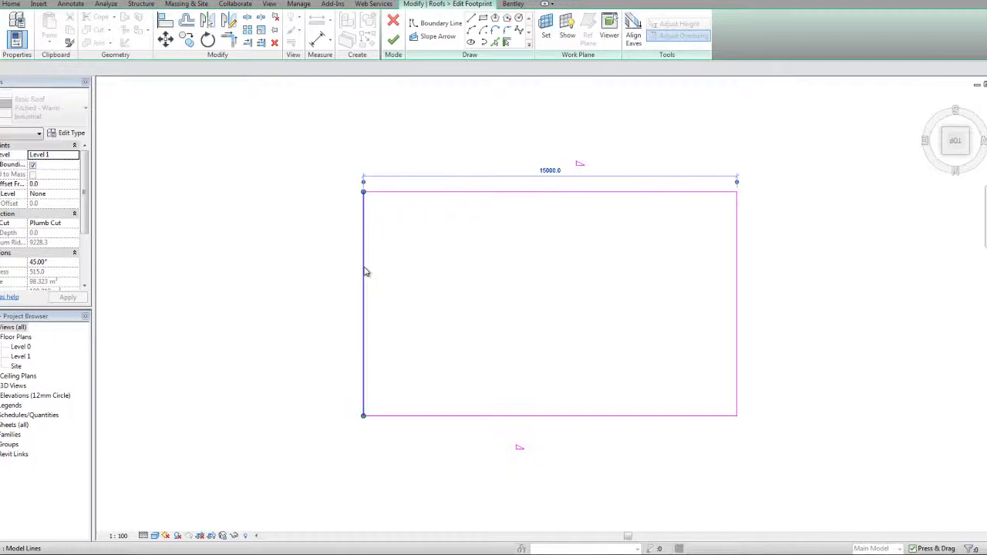
ctrl+click(737, 286)
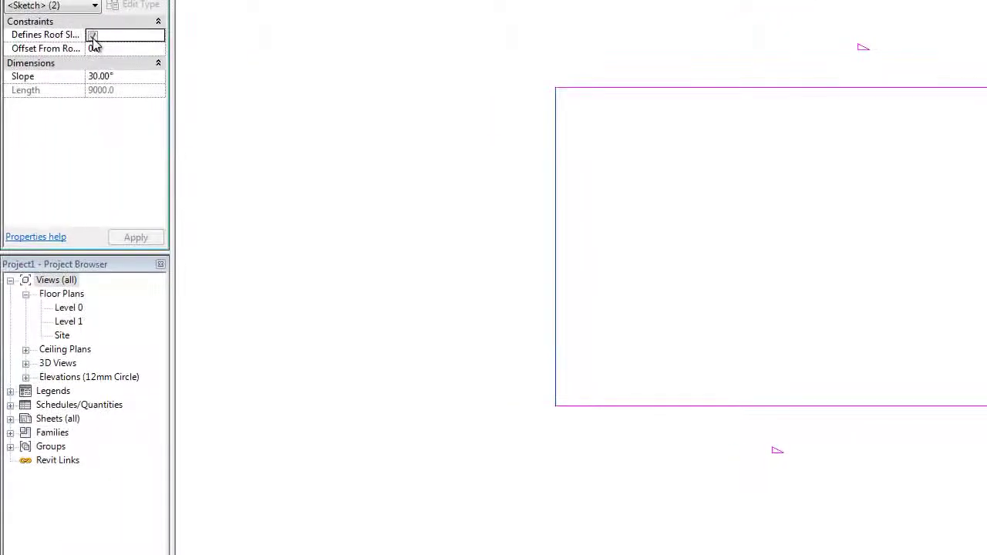
click(92, 35)
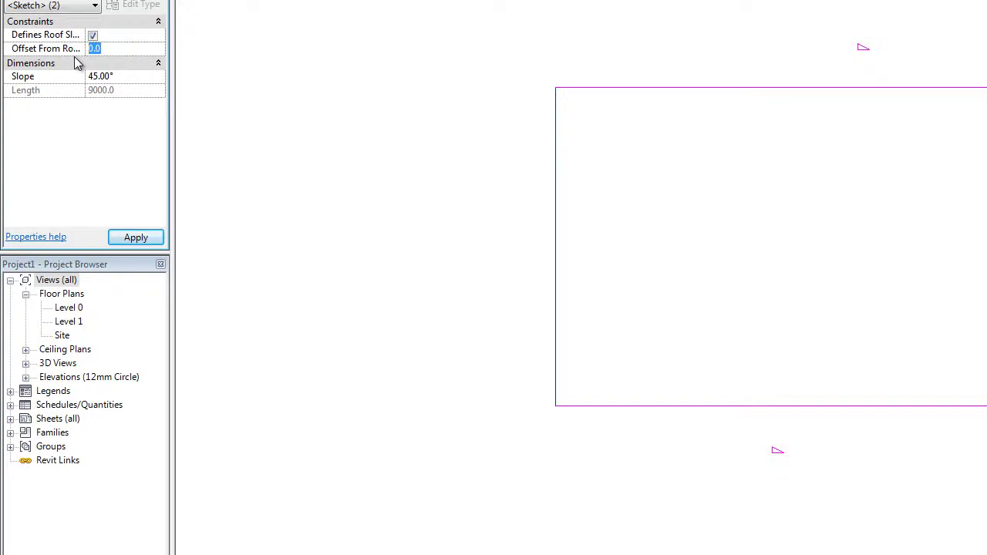
text(500)
click(143, 237)
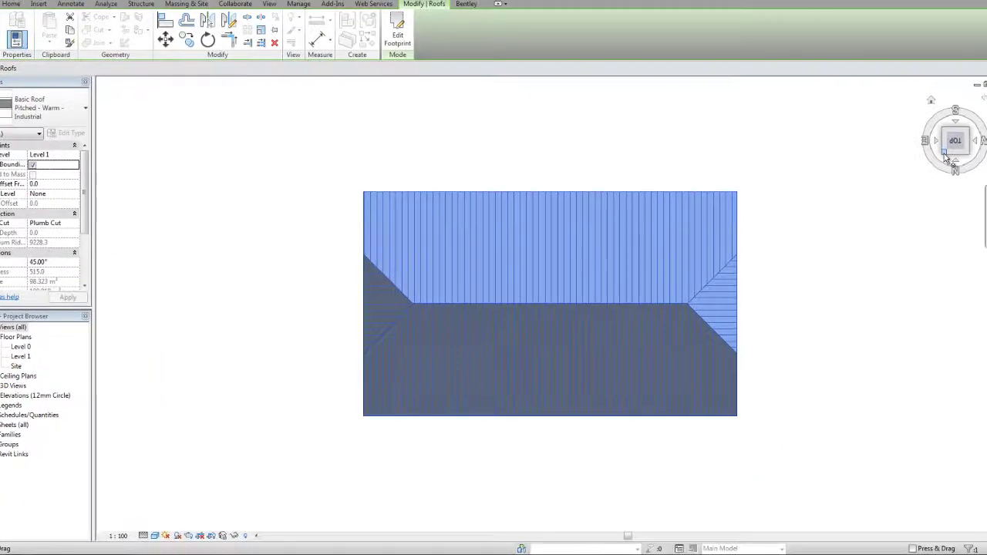
click(947, 158)
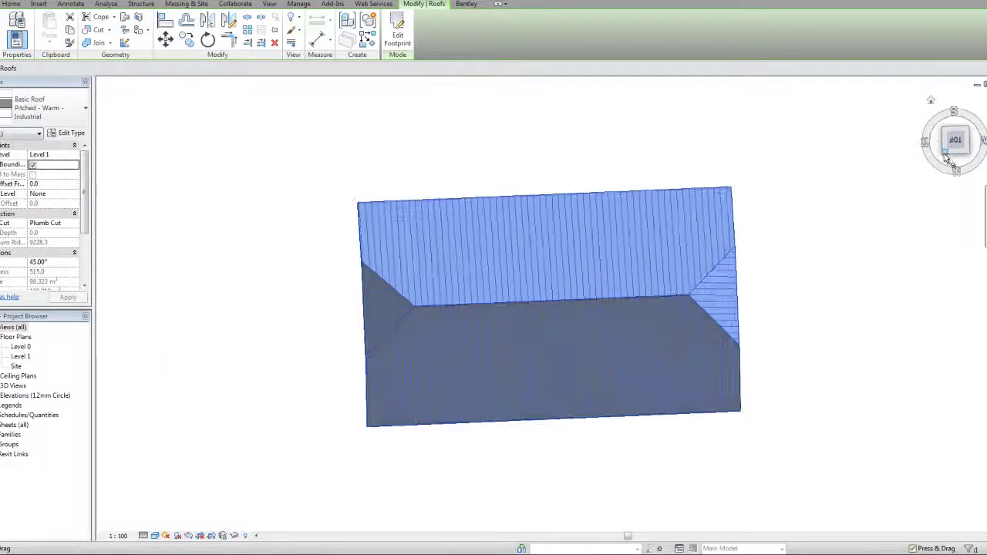
click(809, 228)
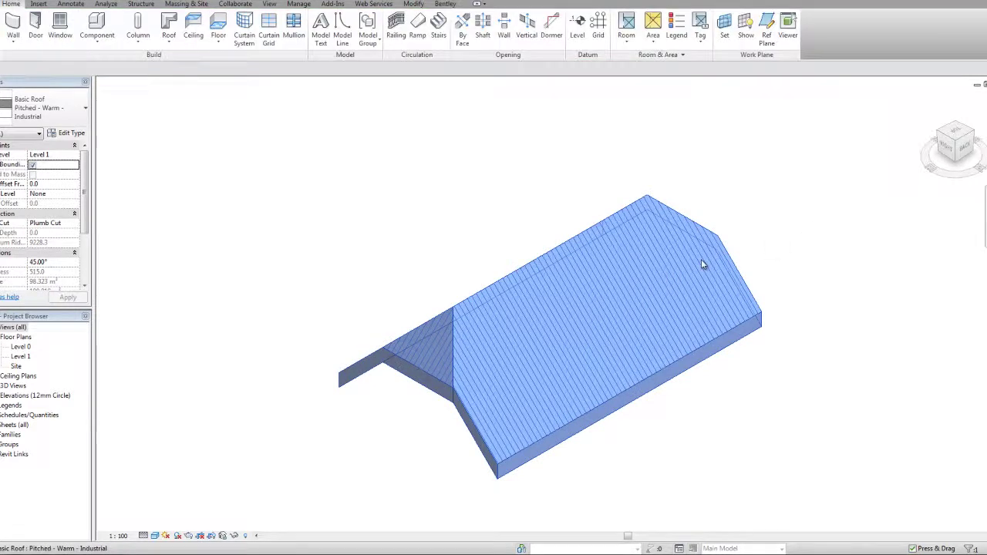
Reopen the roof footprint from above and split its lower long edge 3000 mm from each end.
click(955, 136)
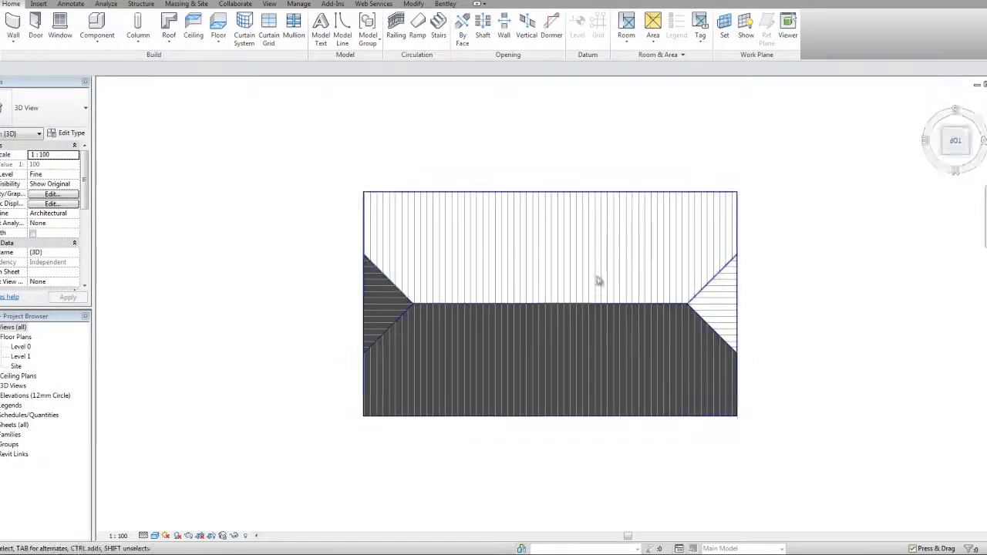
click(434, 193)
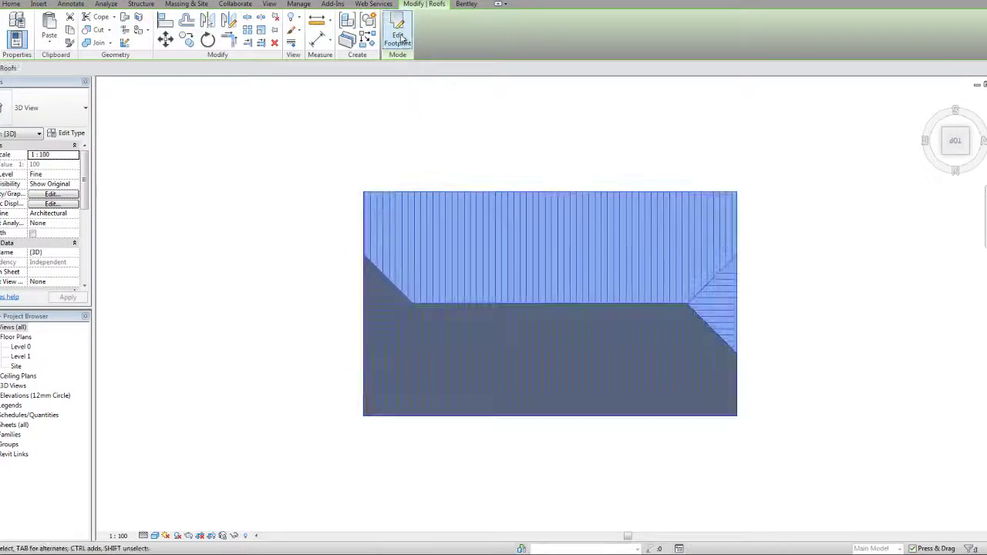
click(399, 35)
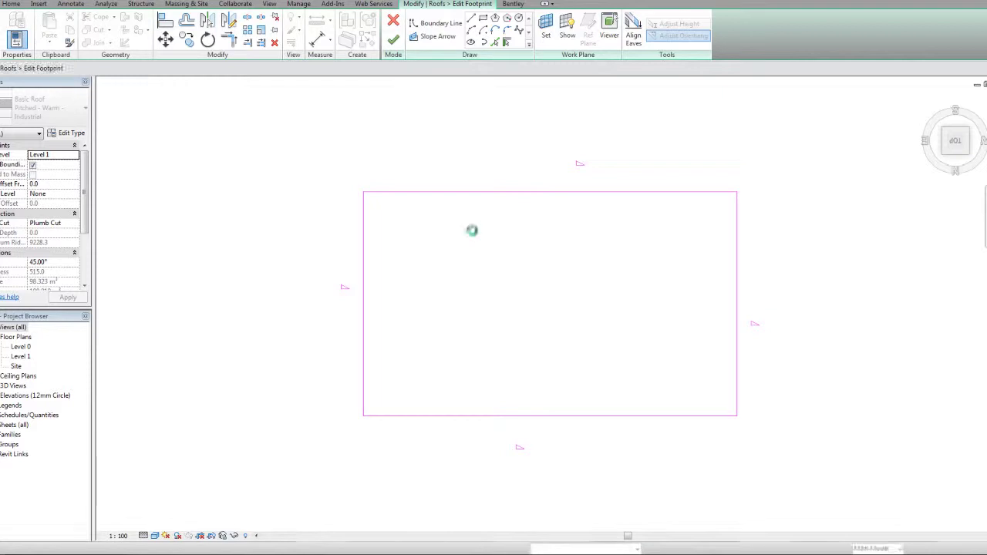
click(528, 416)
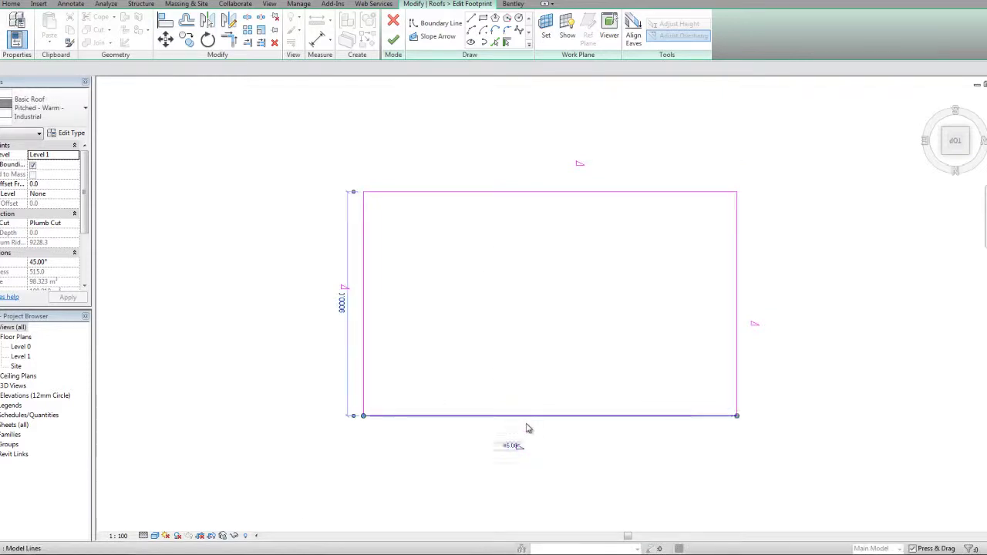
key(s)
key(l)
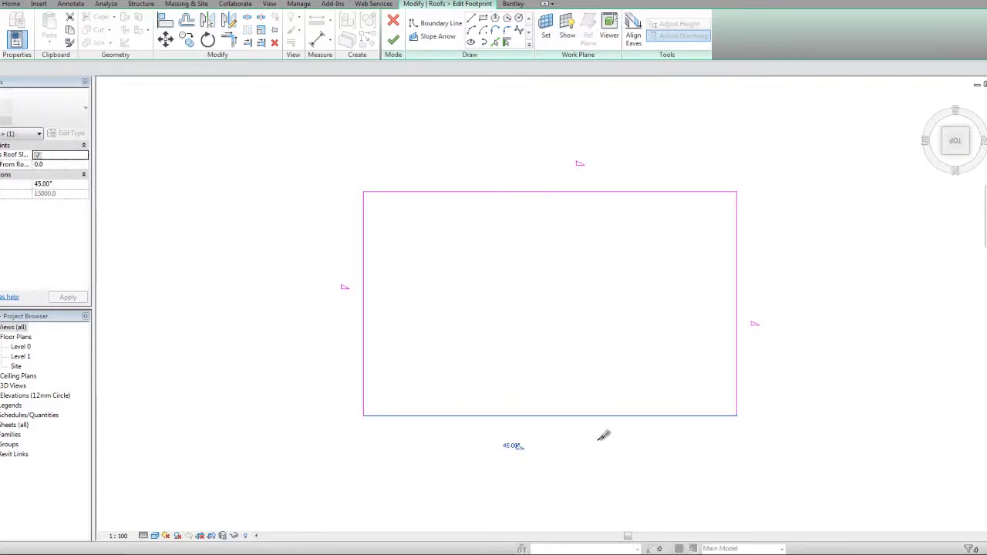
click(663, 415)
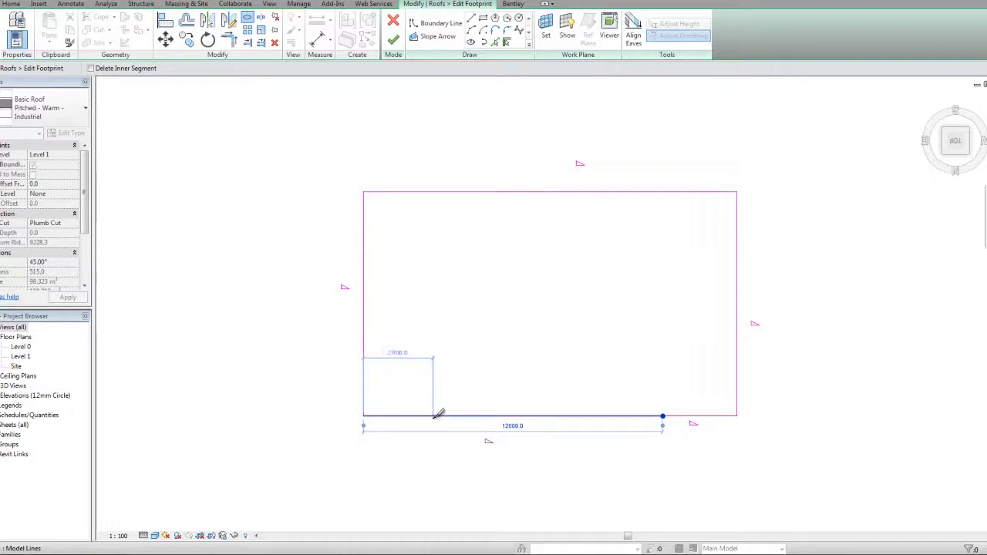
click(438, 416)
key(Escape)
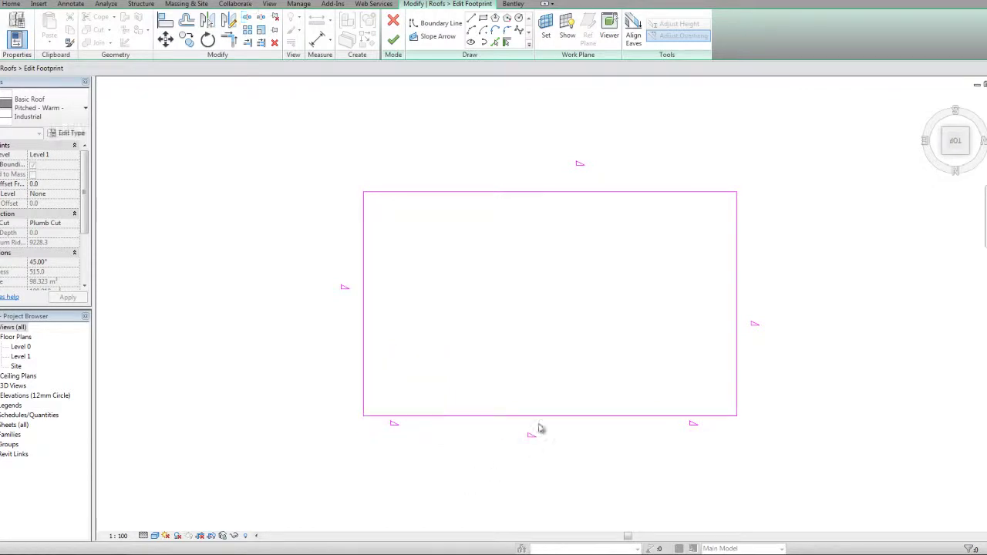
Turn off the roof slope definition for the 9000 mm middle segment of the split edge.
click(546, 417)
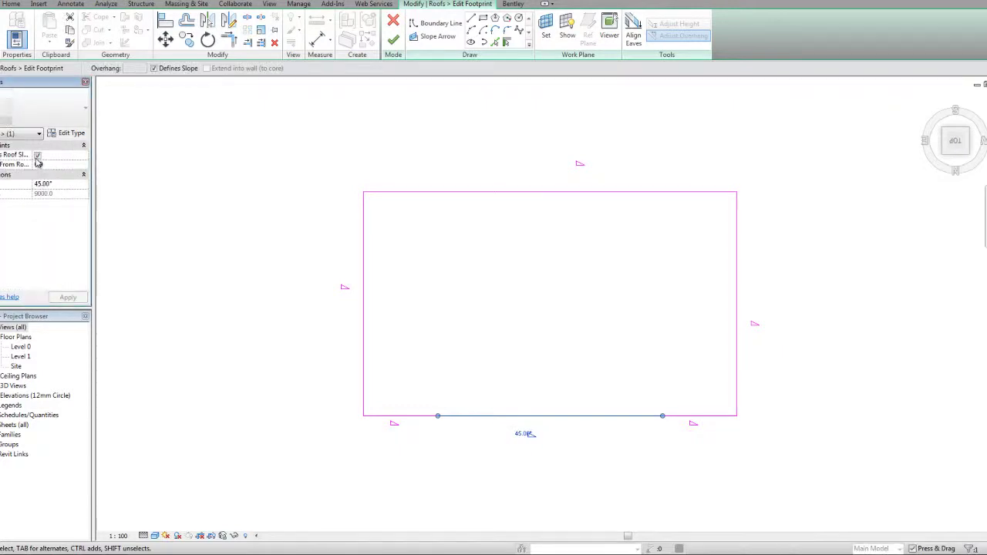
click(37, 155)
click(220, 219)
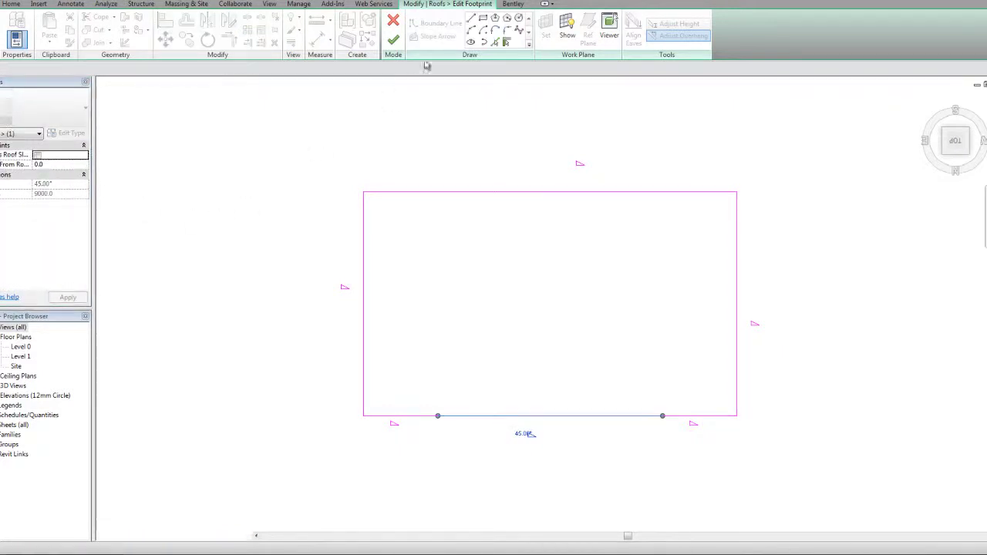
Draw two 4500 mm slope arrows from the middle segment's ends to its midpoint, then finish the footprint and view the roof in 3D.
click(437, 37)
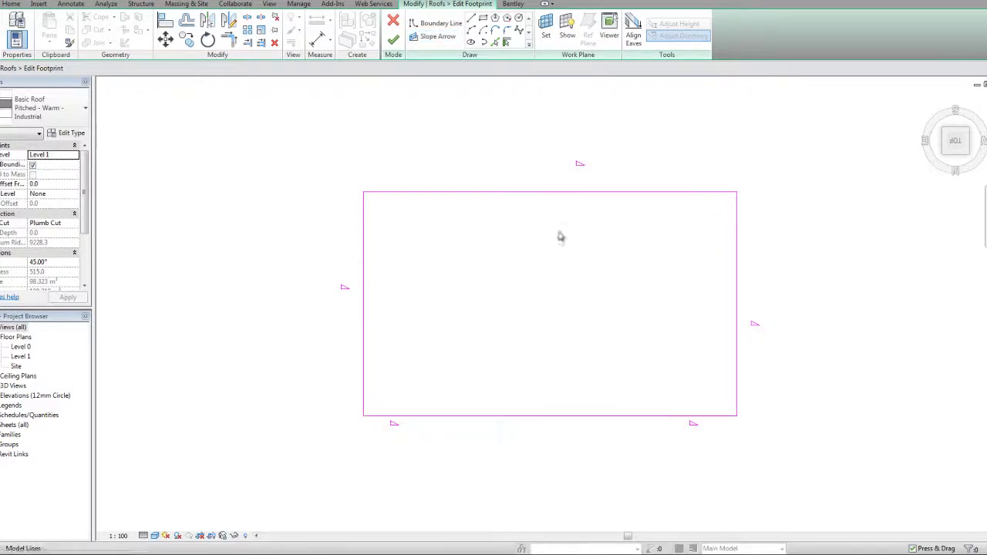
click(438, 37)
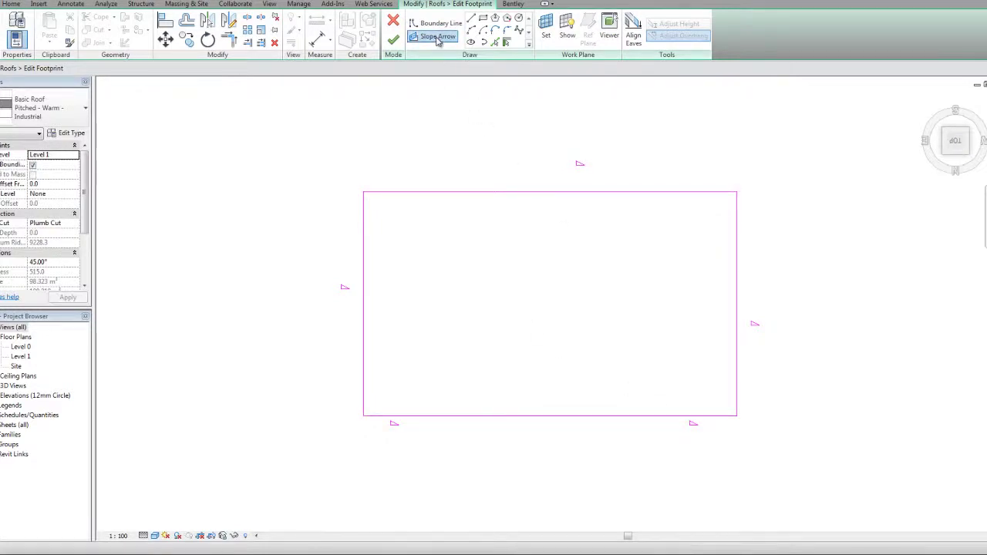
click(661, 415)
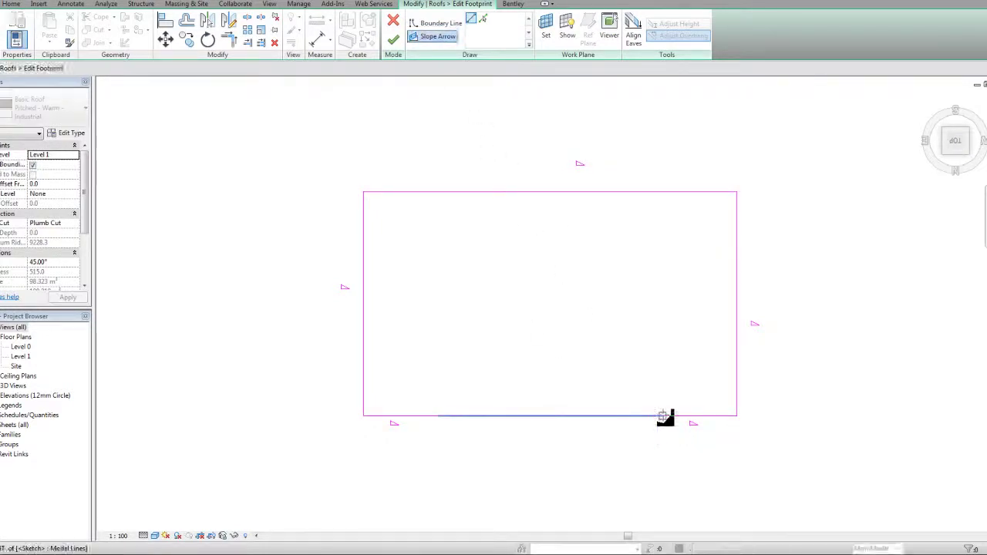
click(549, 417)
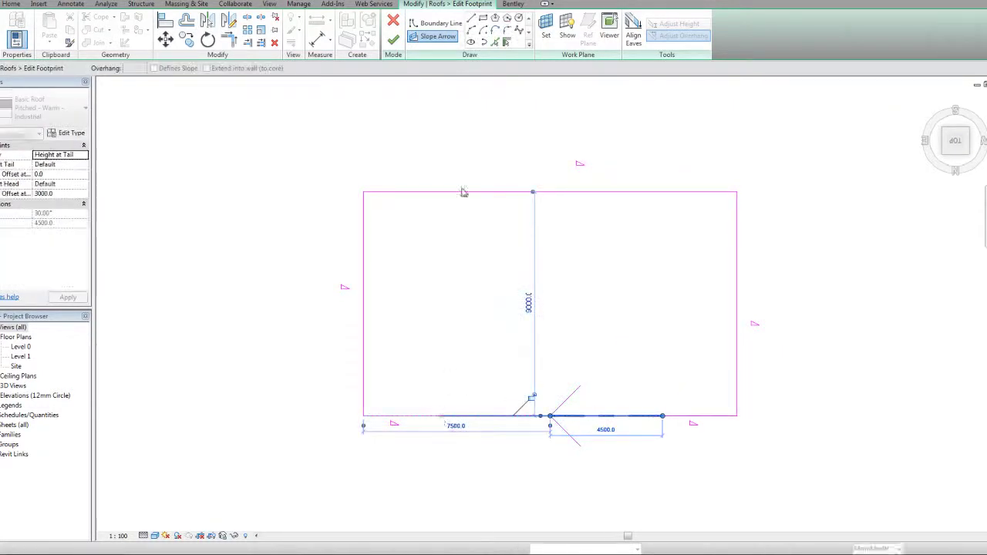
click(438, 39)
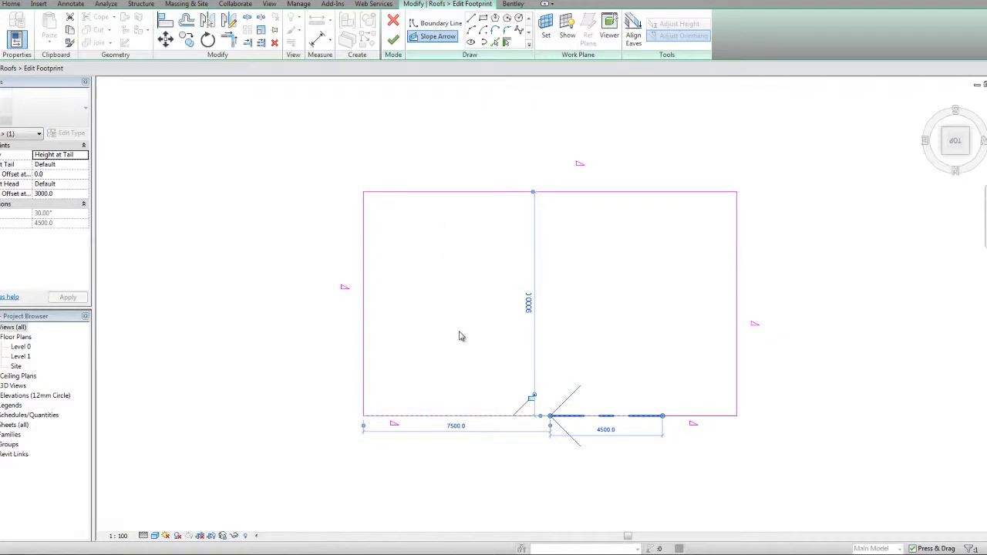
click(437, 416)
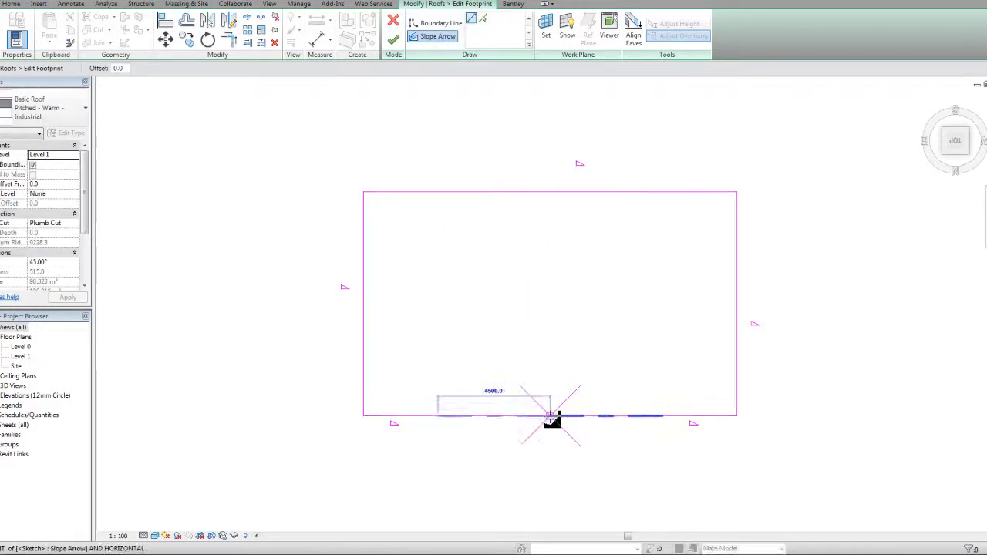
click(549, 416)
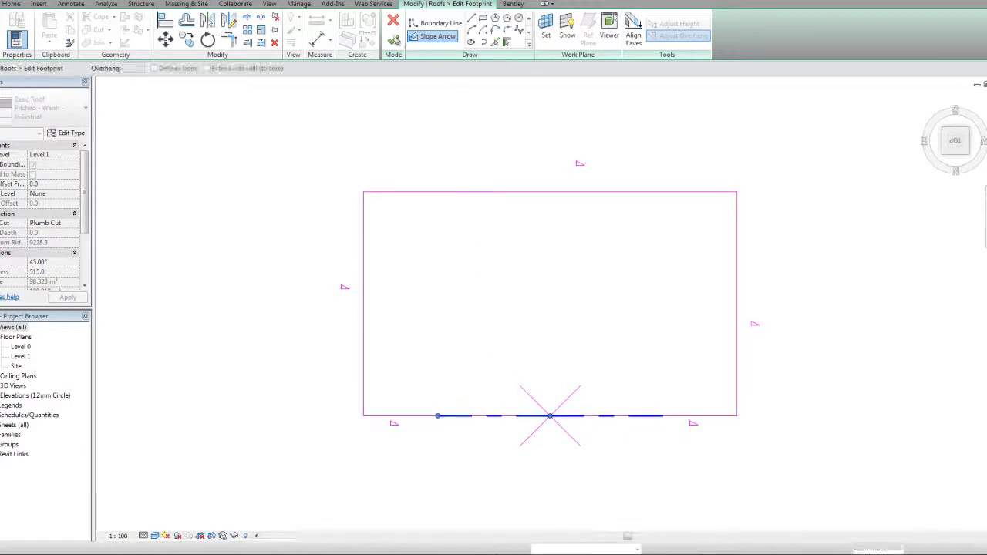
click(393, 39)
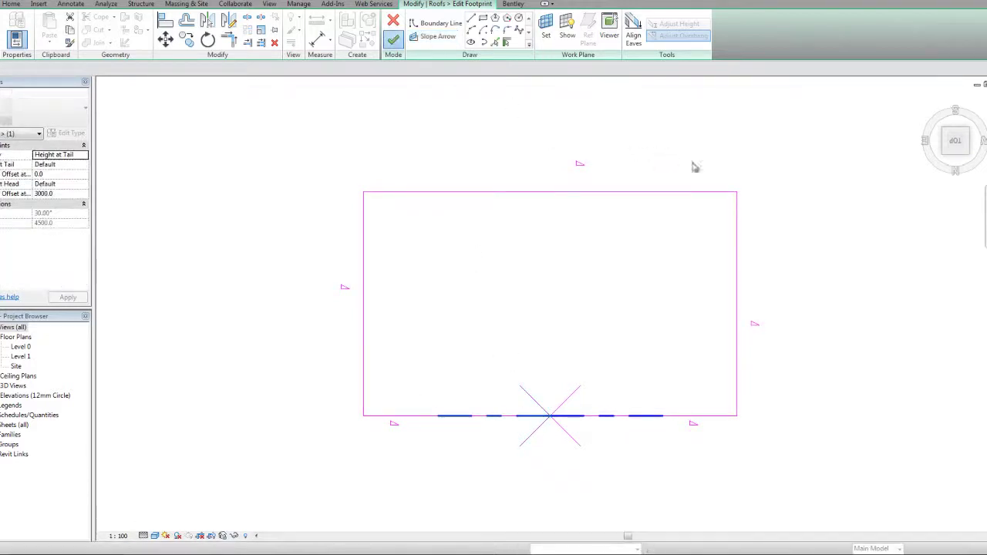
click(947, 156)
click(964, 152)
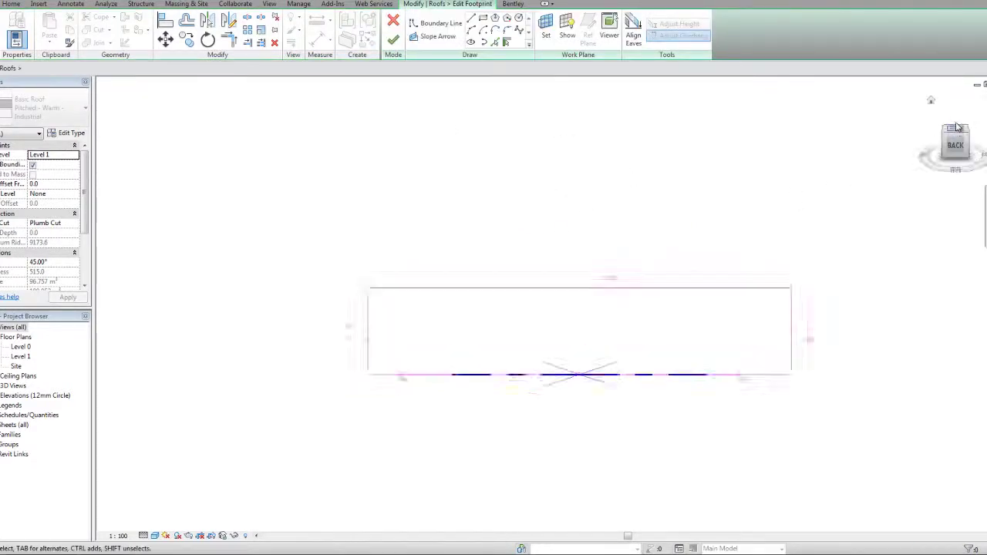
Return to the footprint's top view and examine the height offset at the head of one slope arrow.
click(955, 127)
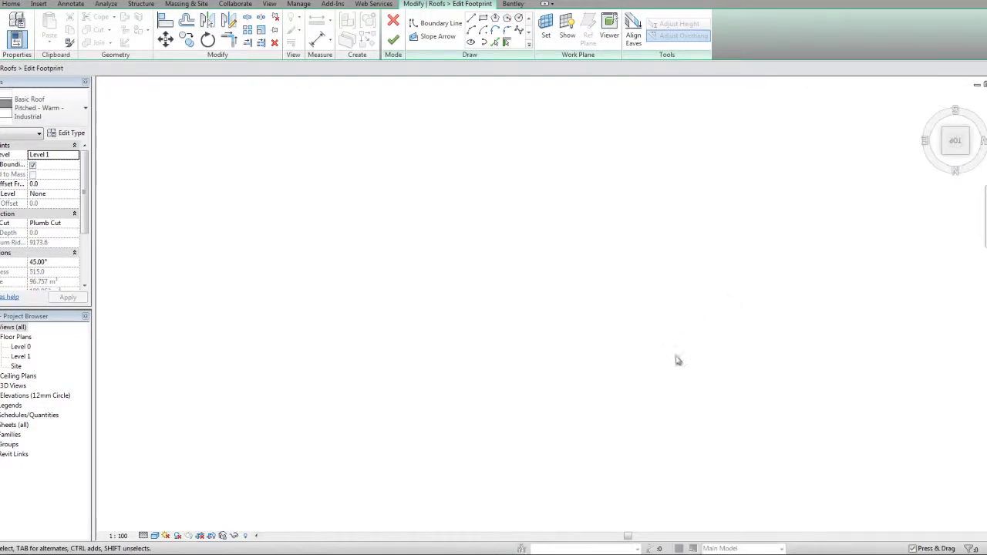
scroll(714, 407, up, 3)
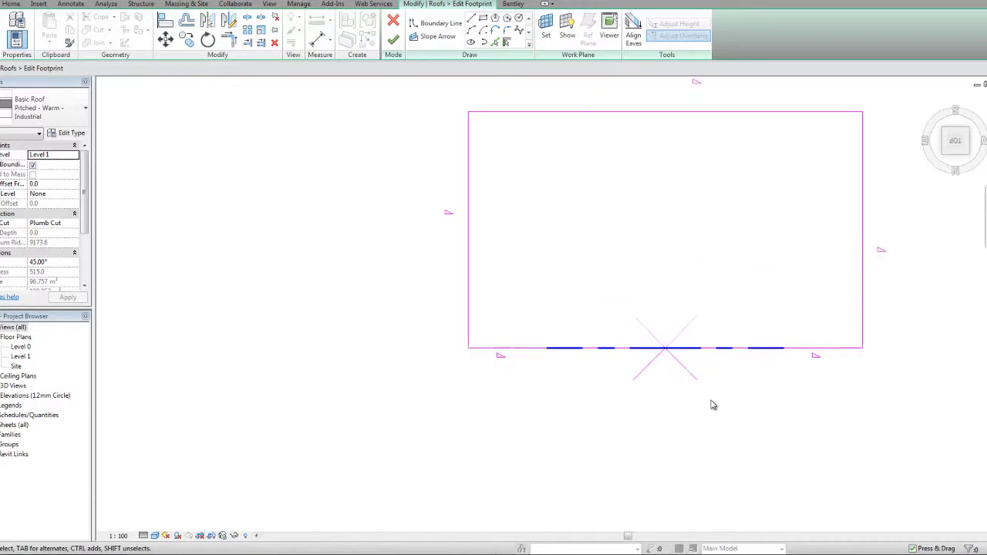
click(685, 371)
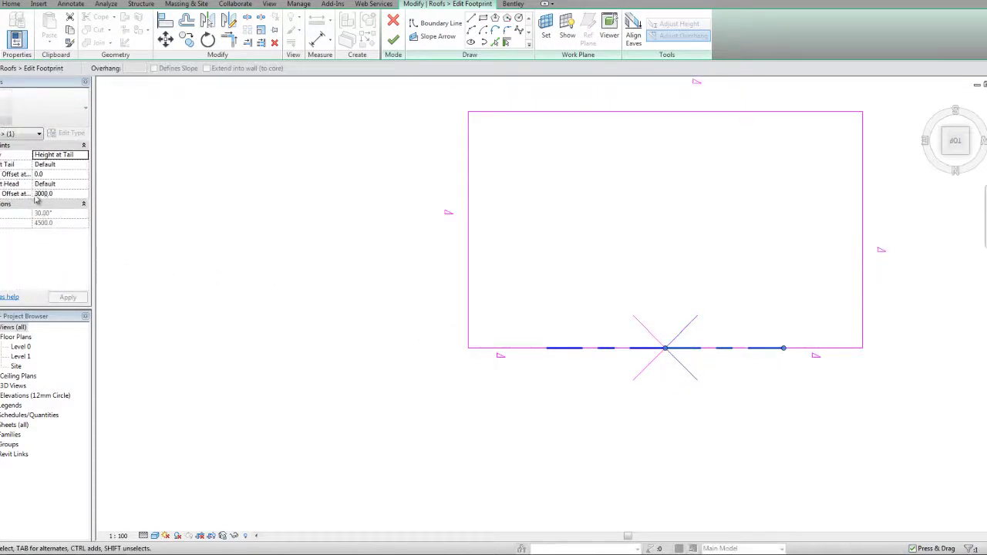
click(57, 194)
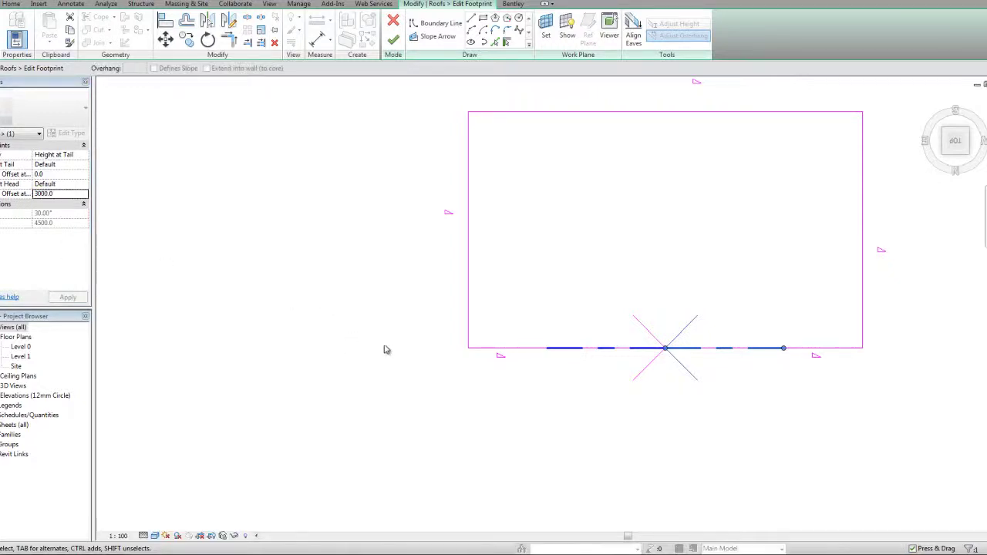
click(767, 391)
Shorten both slope arrows by moving their heads apart from the segment's midpoint, making the left arrow 3000 mm long.
middle_drag(745, 409, 701, 433)
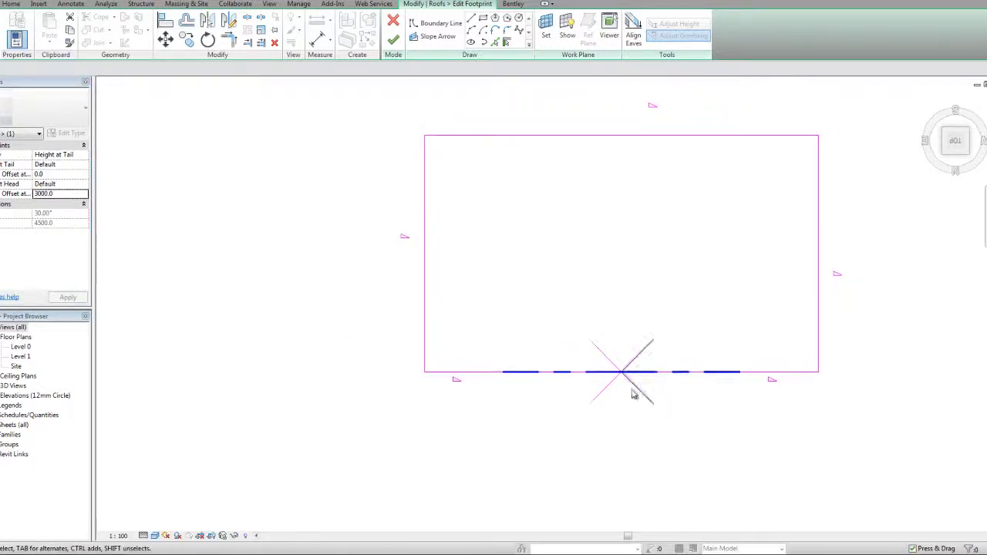
scroll(636, 392, up, 3)
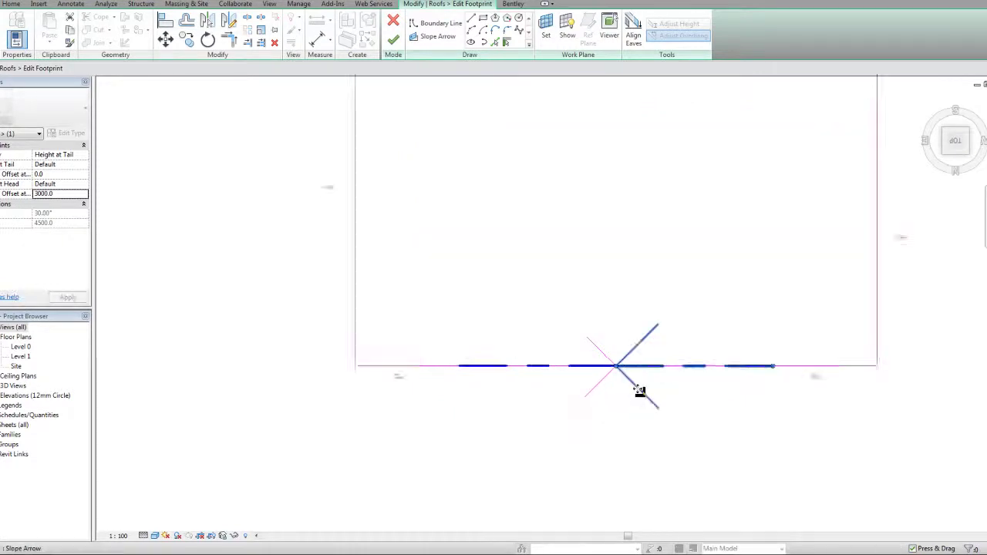
drag(613, 360, 655, 357)
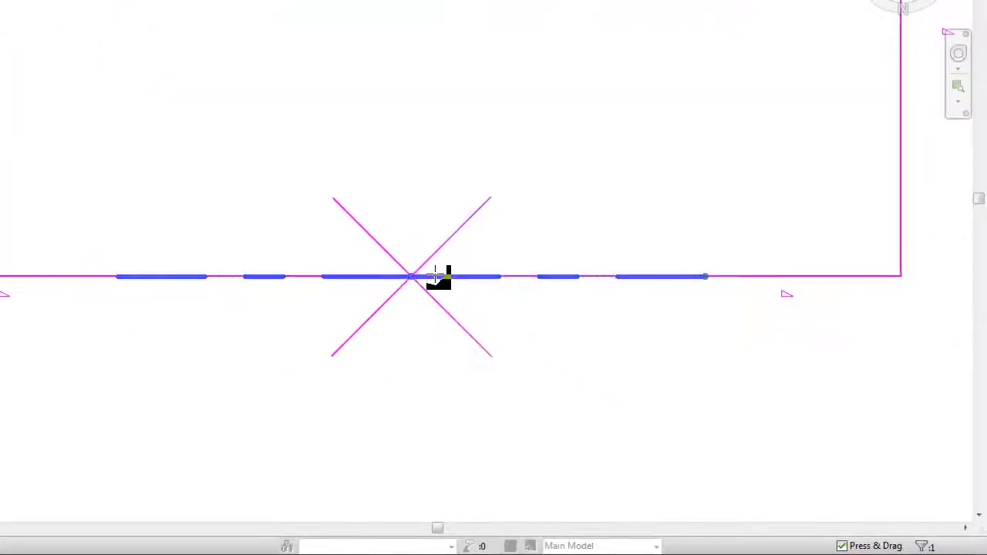
drag(477, 276, 485, 276)
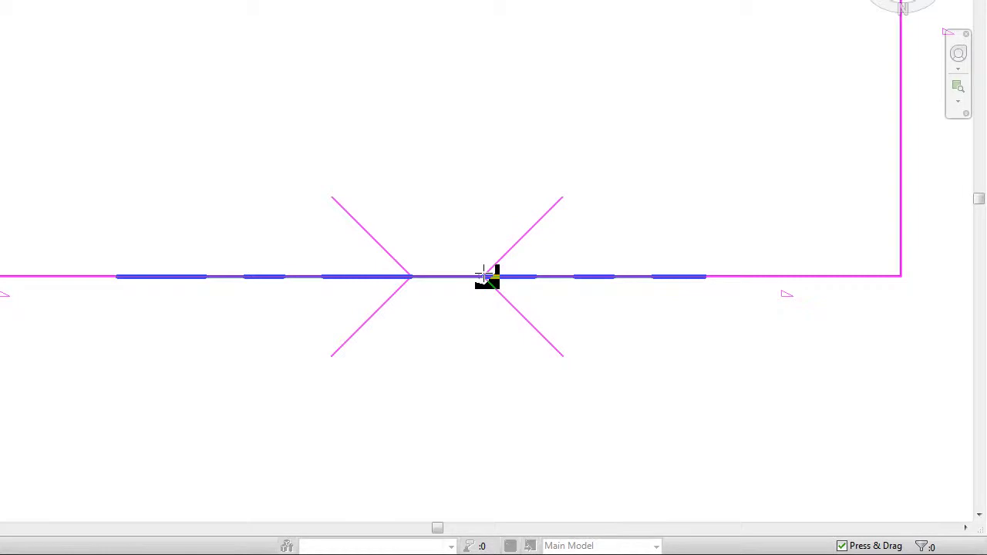
click(399, 302)
mouse_move(411, 282)
mouse_down()
mouse_move(306, 280)
mouse_move(317, 280)
mouse_up()
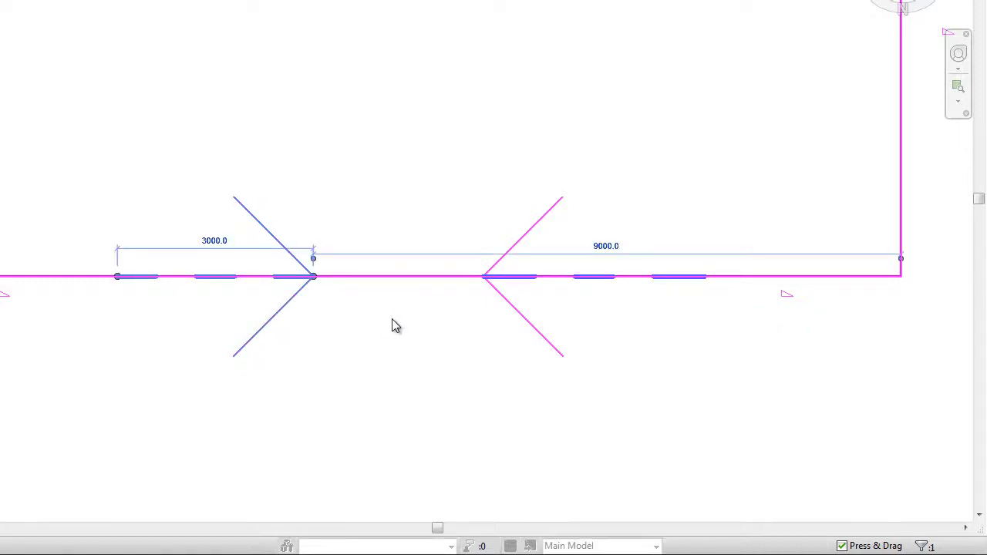
Split the long edge between the two slope arrowheads at both ends of a 2300 mm segment.
key(s)
key(l)
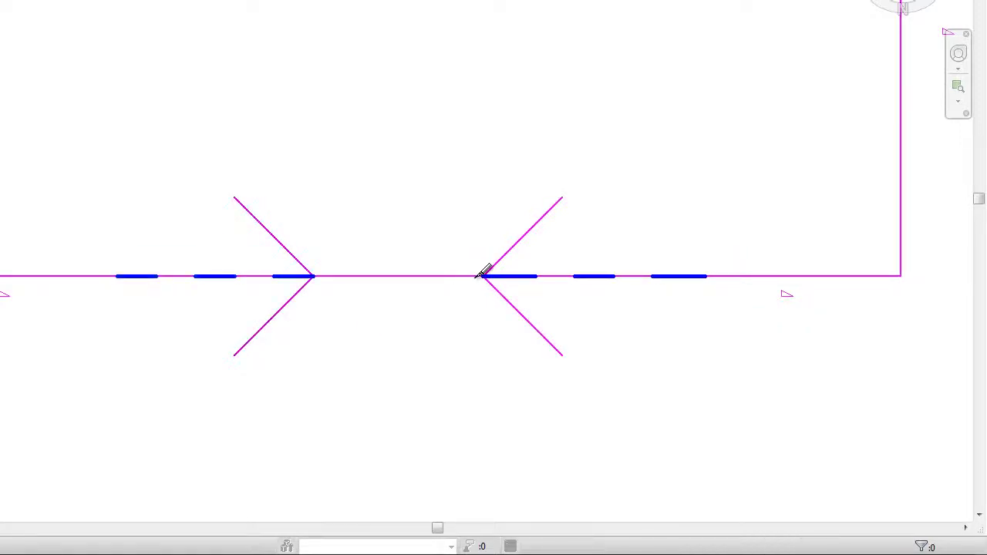
click(484, 271)
click(337, 275)
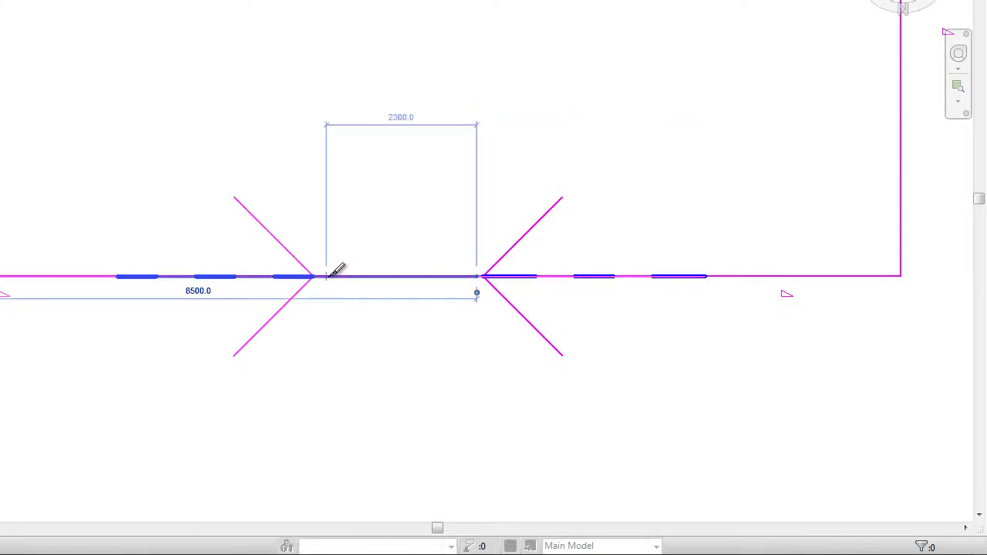
click(328, 276)
key(Escape)
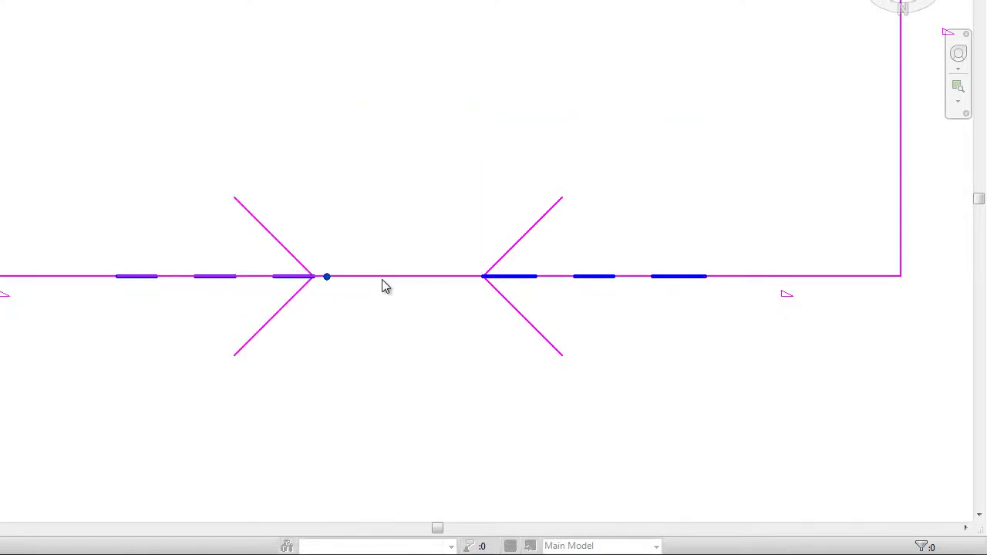
Make the 2300 mm segment between the arrowheads define the roof slope, then finish the footprint and view the roof in 3D.
click(383, 276)
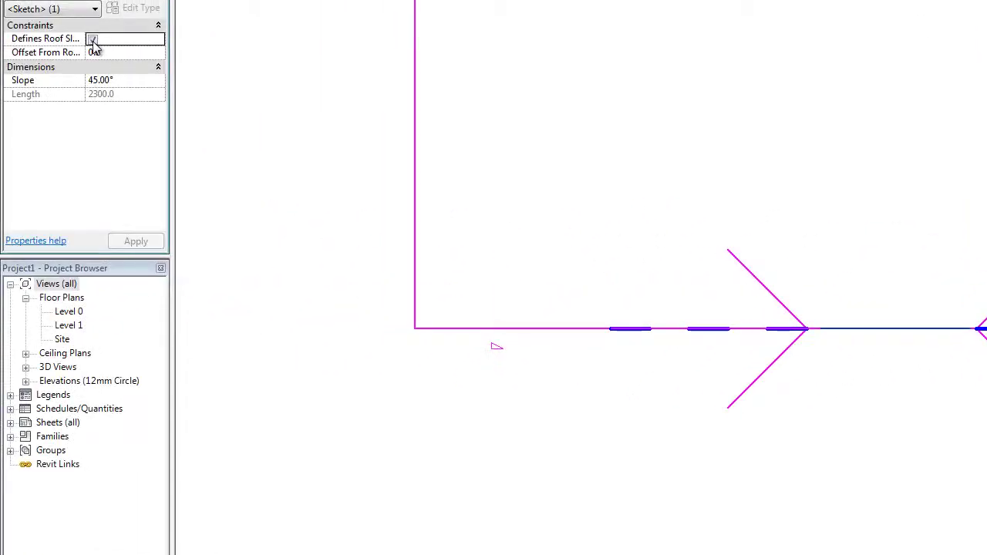
click(91, 39)
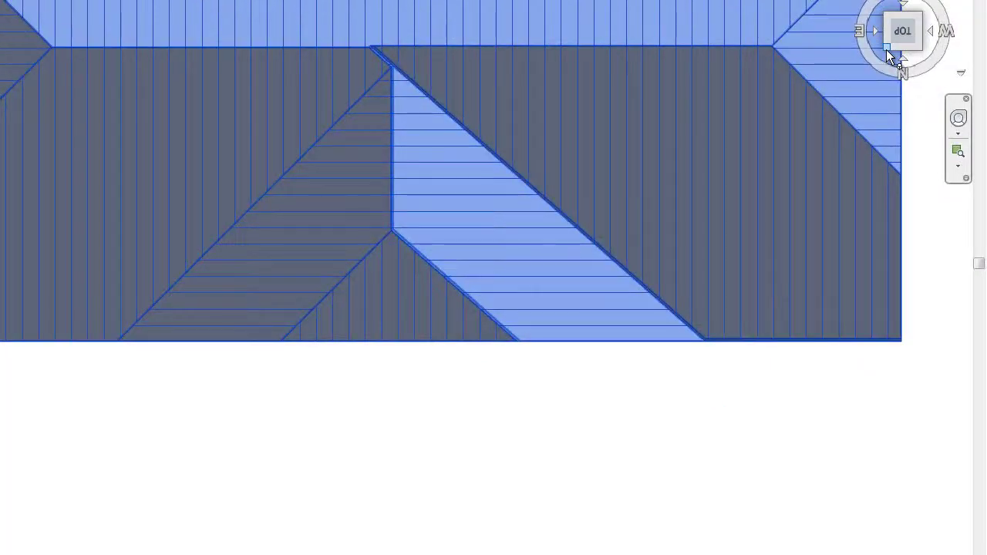
click(886, 51)
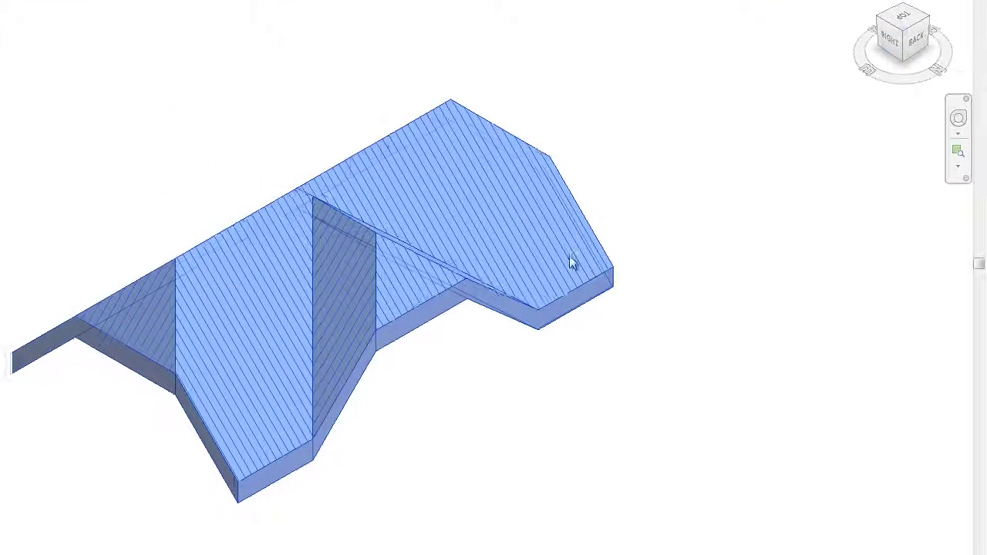
click(563, 410)
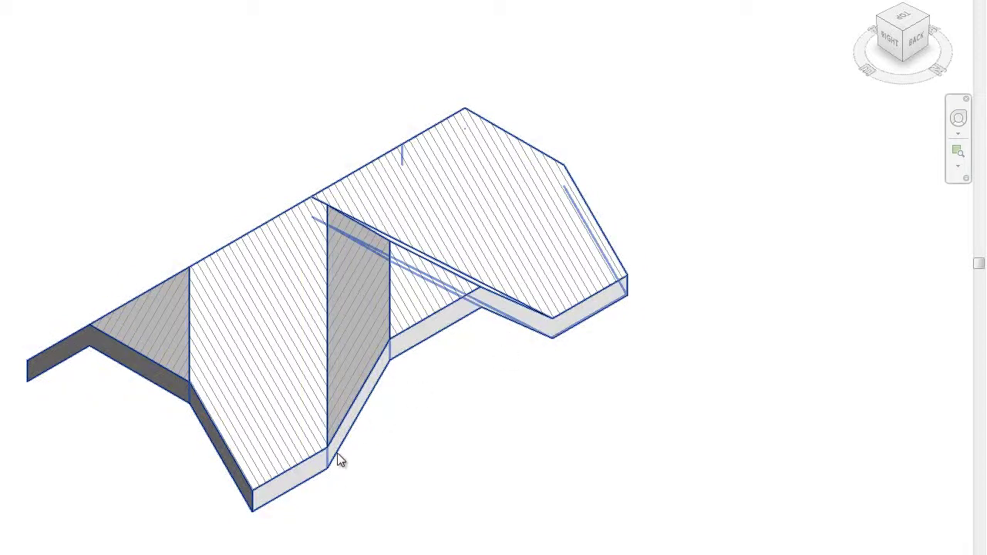
In top view, start a new footprint roof on Level 1 and draw a rectangle about 15900 by 8200 mm beside the existing roof.
click(910, 22)
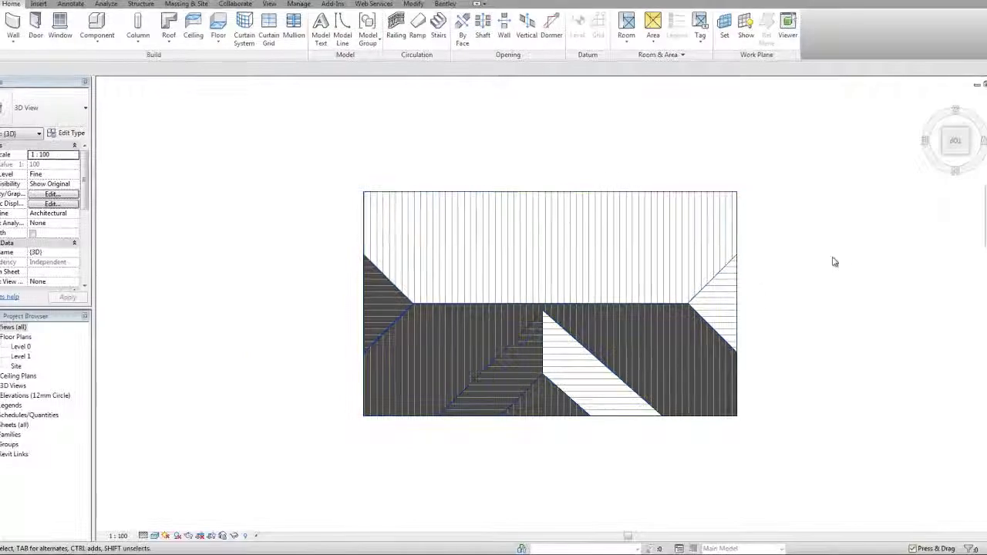
scroll(835, 304, down, 2)
middle_drag(806, 307, 636, 327)
middle_drag(688, 290, 490, 286)
scroll(490, 287, down, 1)
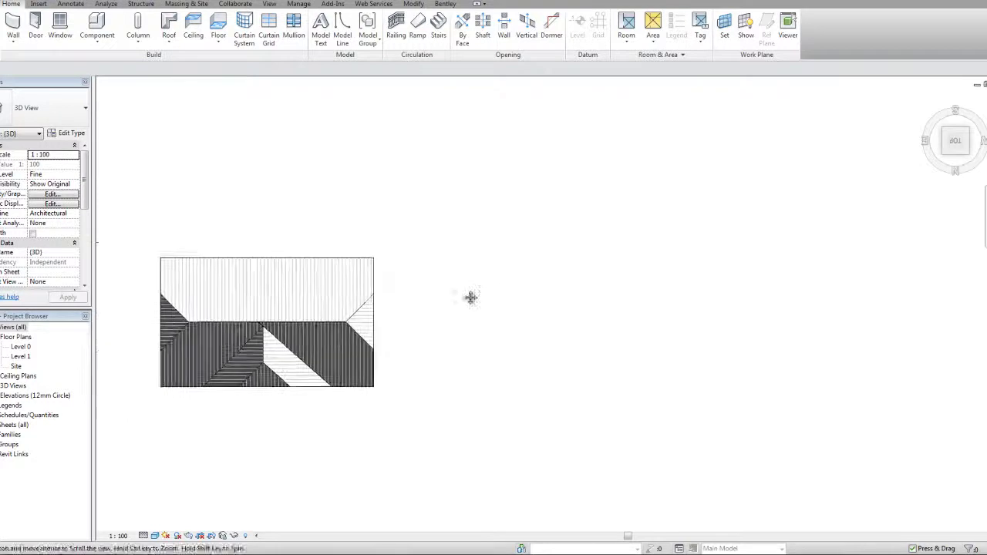
click(169, 27)
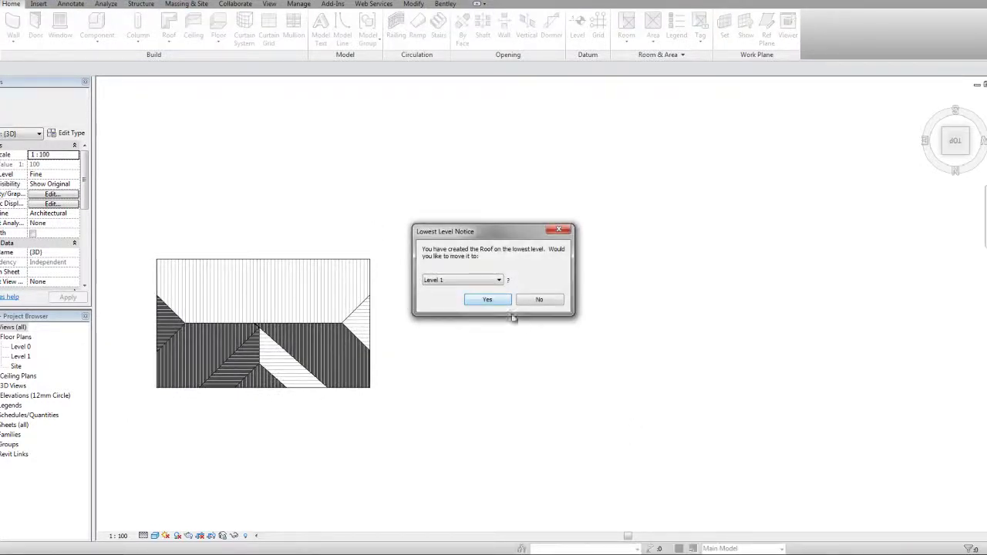
click(490, 299)
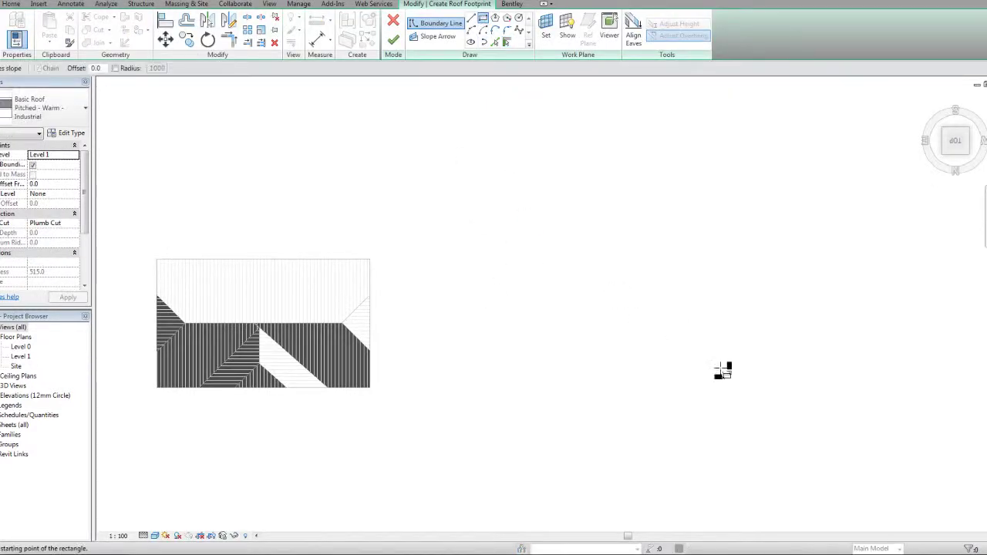
click(493, 250)
click(719, 367)
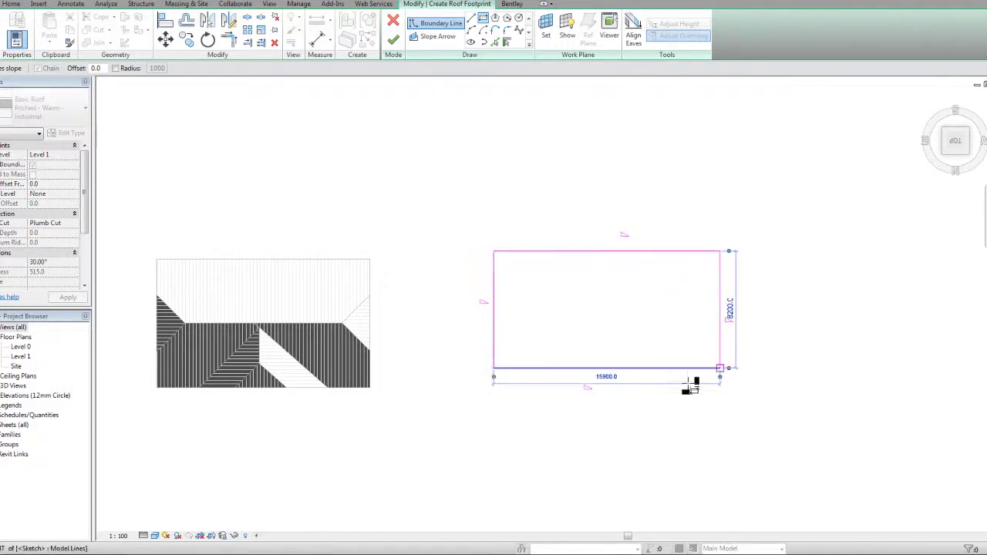
key(Escape)
key(Escape)
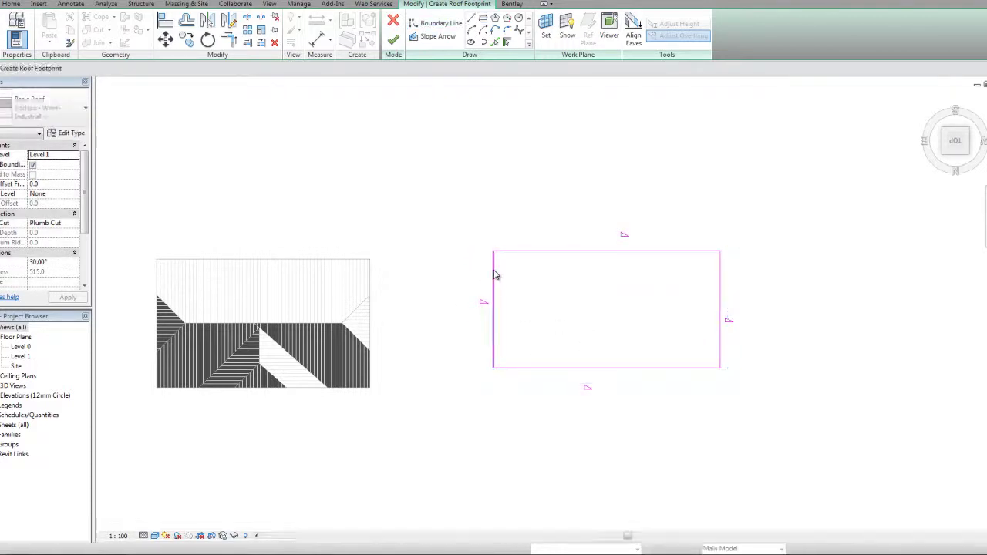
Turn off the roof slope definition for all four edges of the new rectangle.
key(Tab)
click(494, 270)
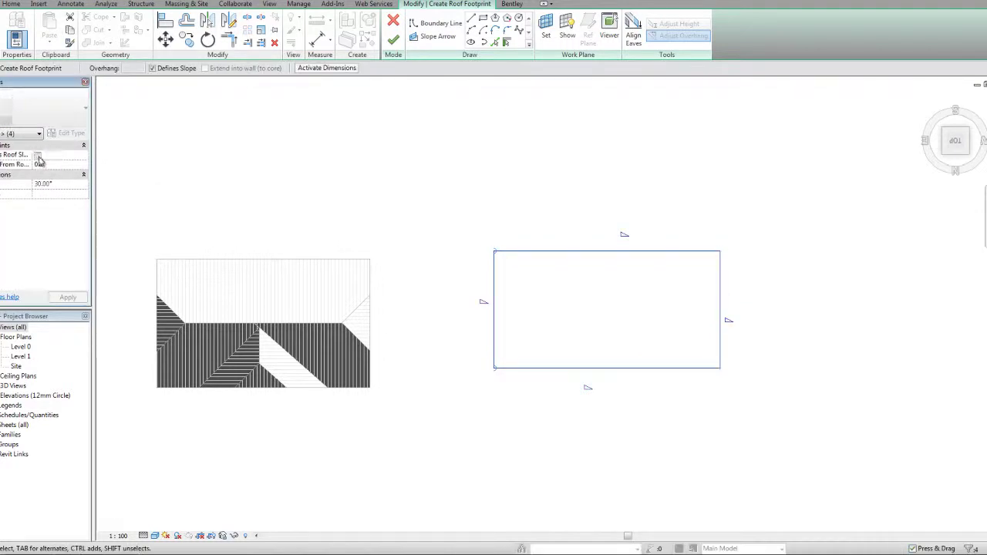
click(38, 155)
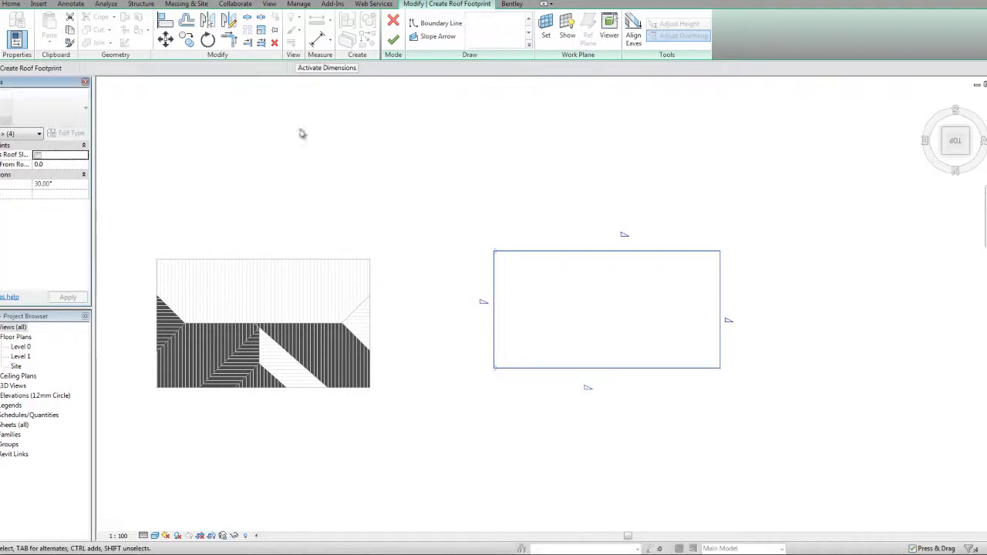
Draw a slope arrow diagonally across the rectangle, from its lower-right corner to its upper-left corner.
click(436, 36)
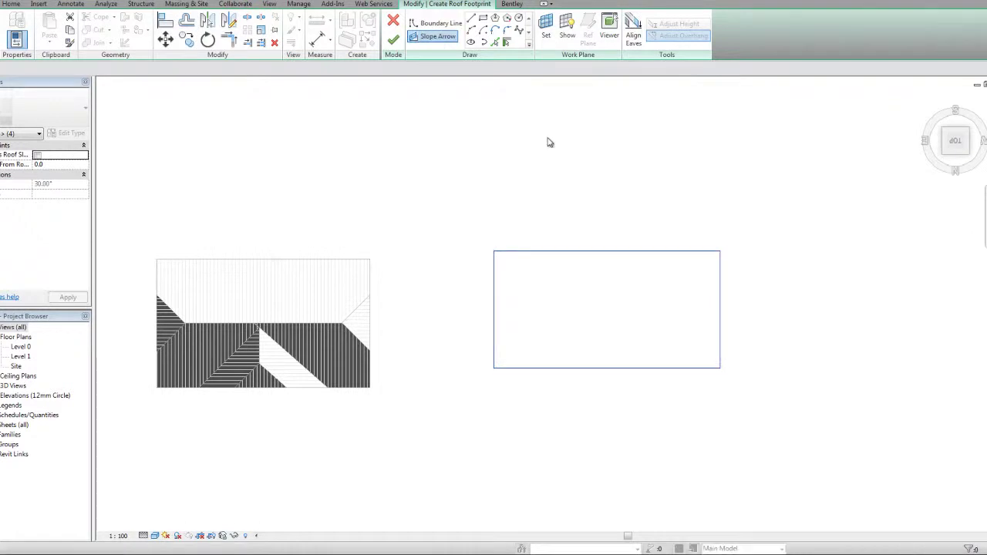
click(720, 368)
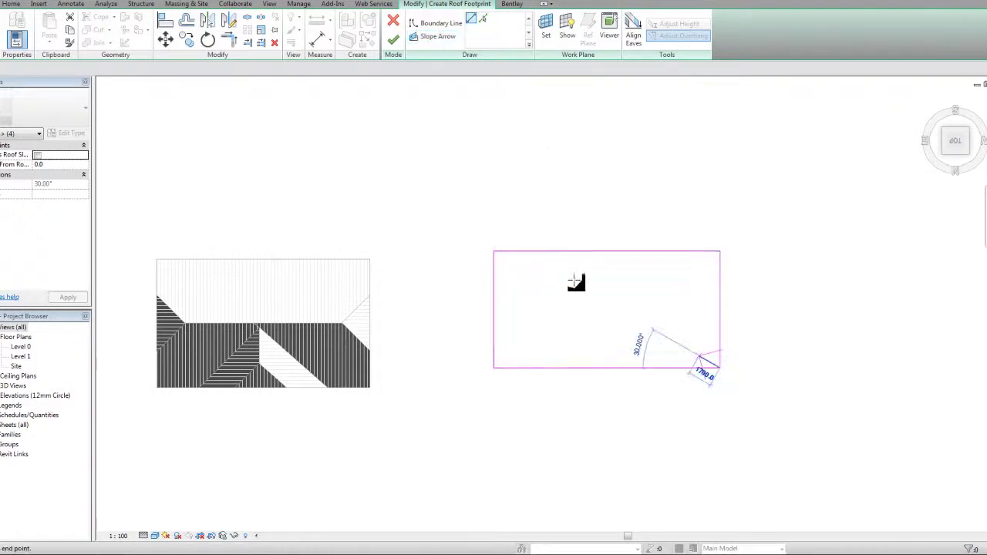
click(495, 256)
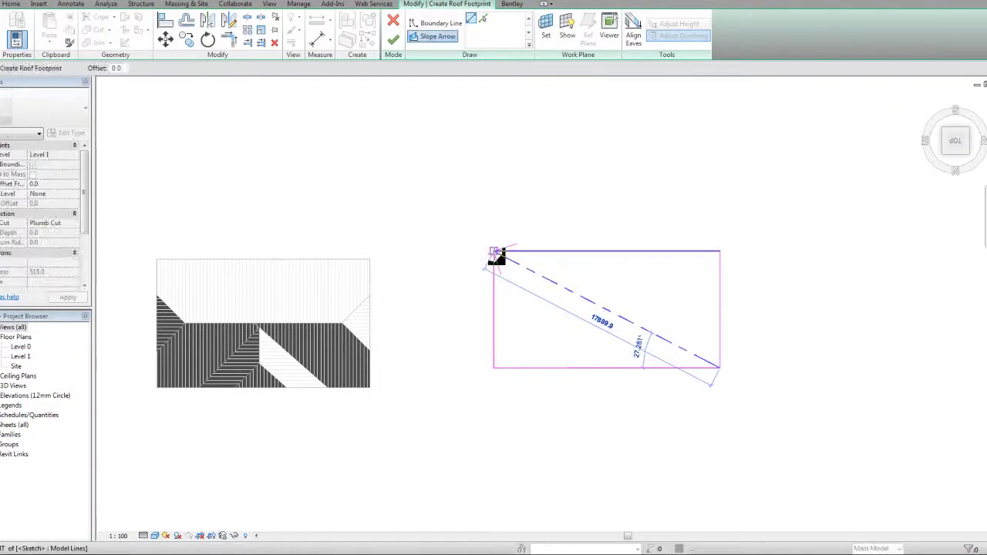
click(494, 252)
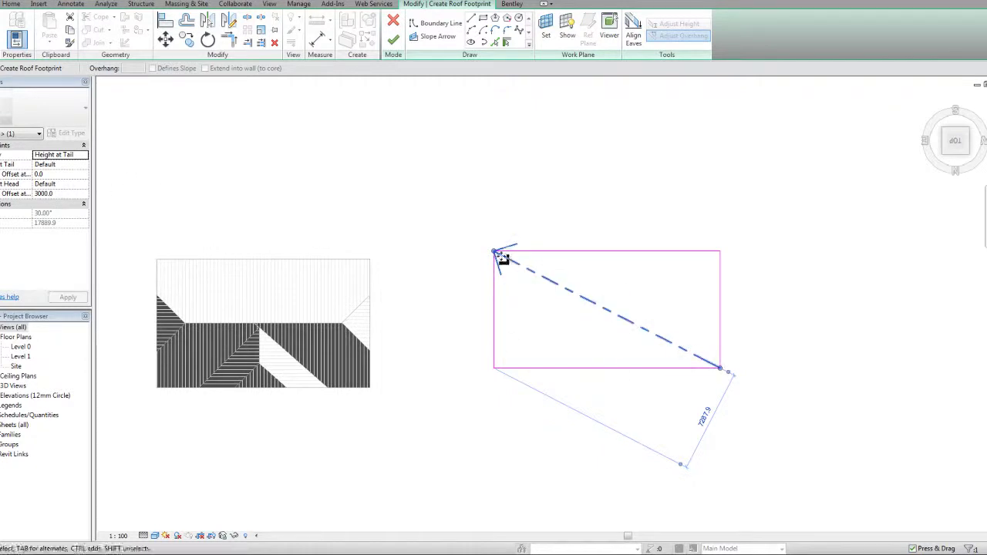
Set the diagonal slope arrow's height offset at head to 1000 mm and finish the roof.
click(57, 193)
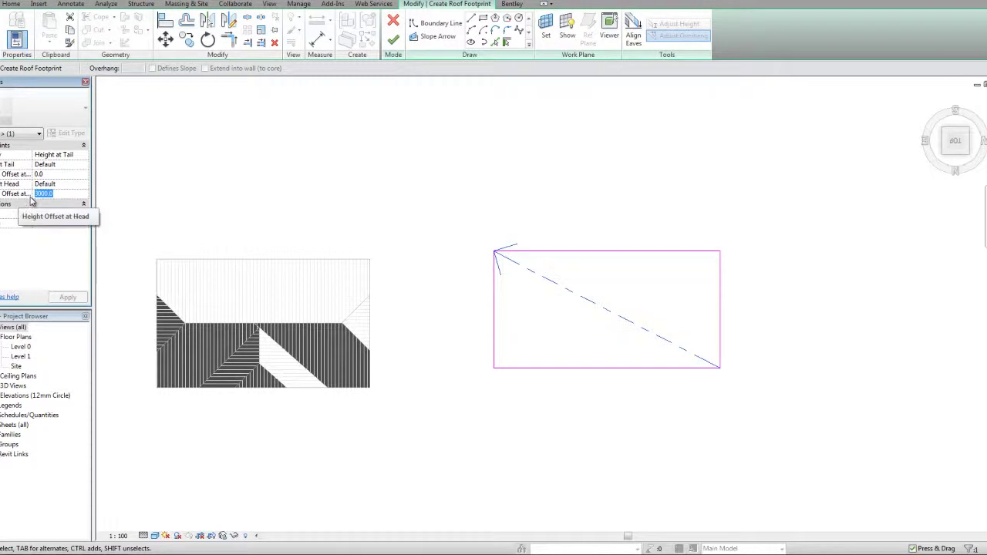
text(1)
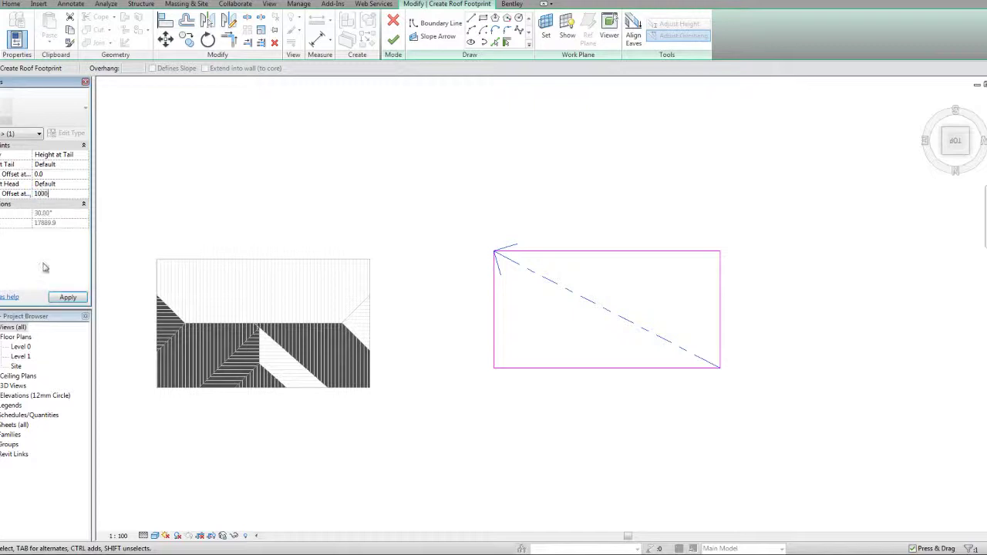
click(67, 297)
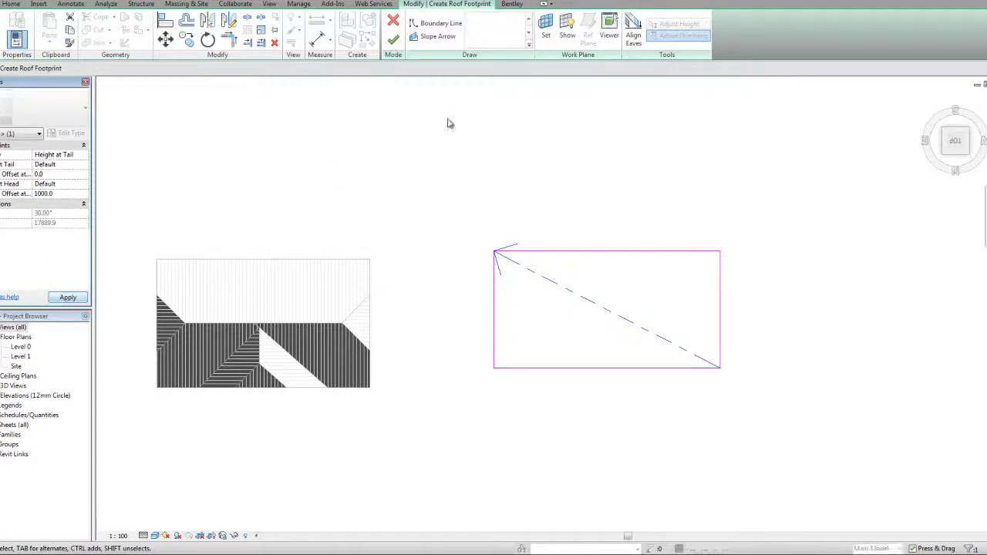
click(393, 40)
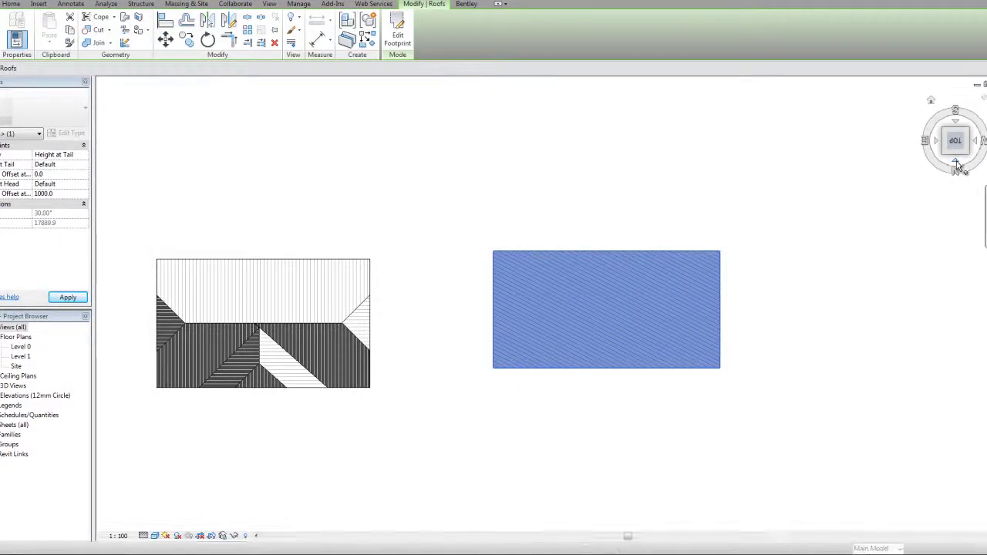
Examine the diagonally sloped roof from the back and at a slight downward tilt.
click(956, 161)
click(956, 168)
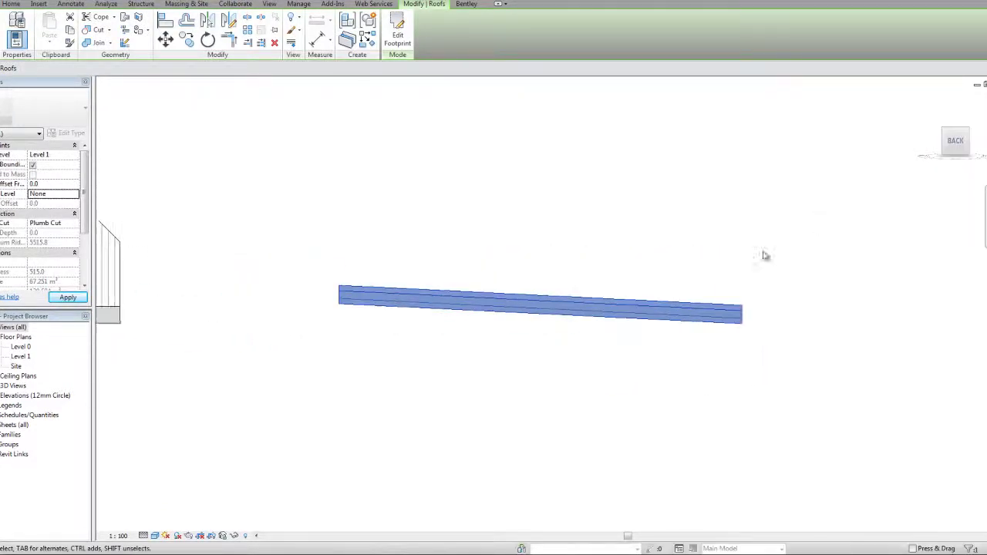
drag(966, 137, 955, 152)
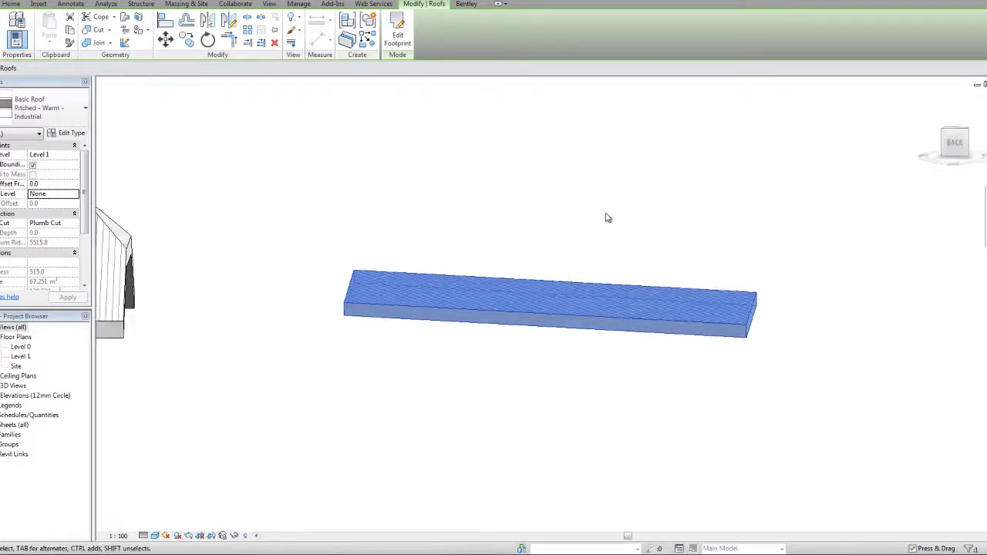
click(598, 216)
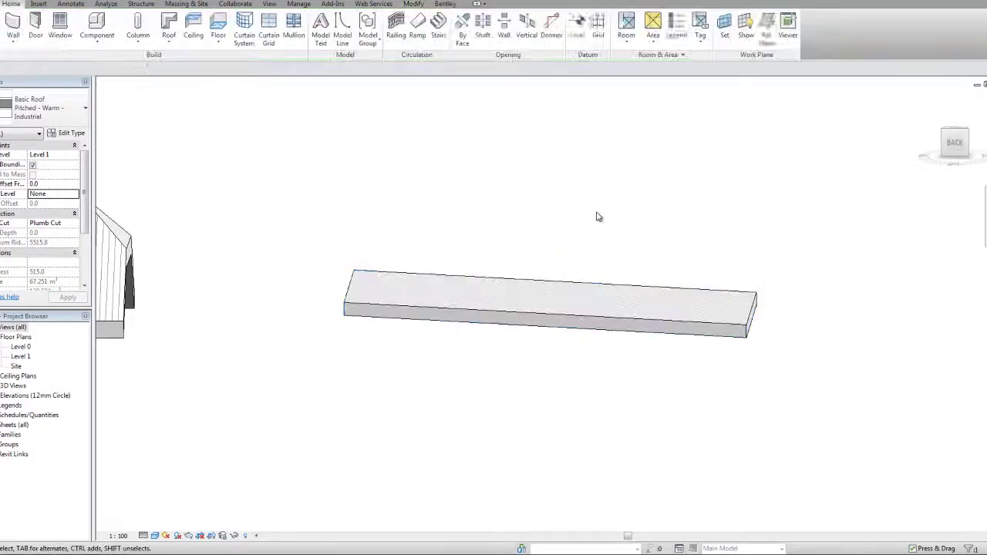
Return to the top view and examine the properties of the half-hipped roof with the dormer.
click(959, 133)
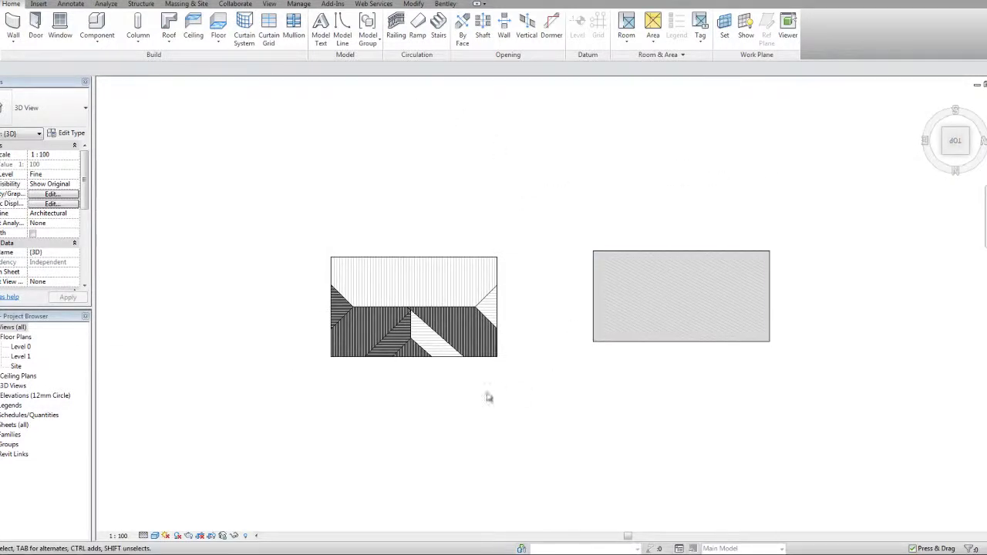
middle_drag(488, 397, 522, 392)
scroll(434, 352, up, 2)
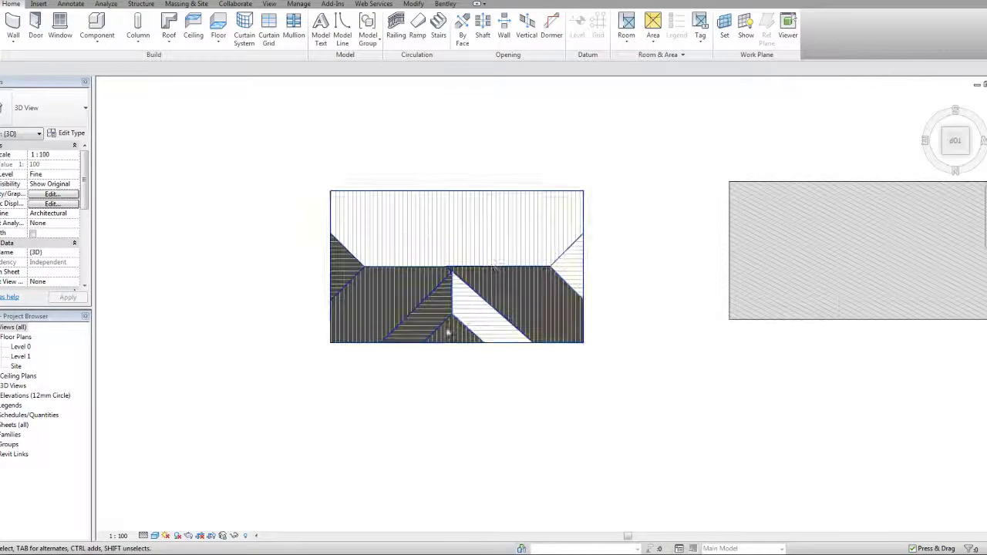
click(489, 254)
middle_drag(508, 261, 545, 290)
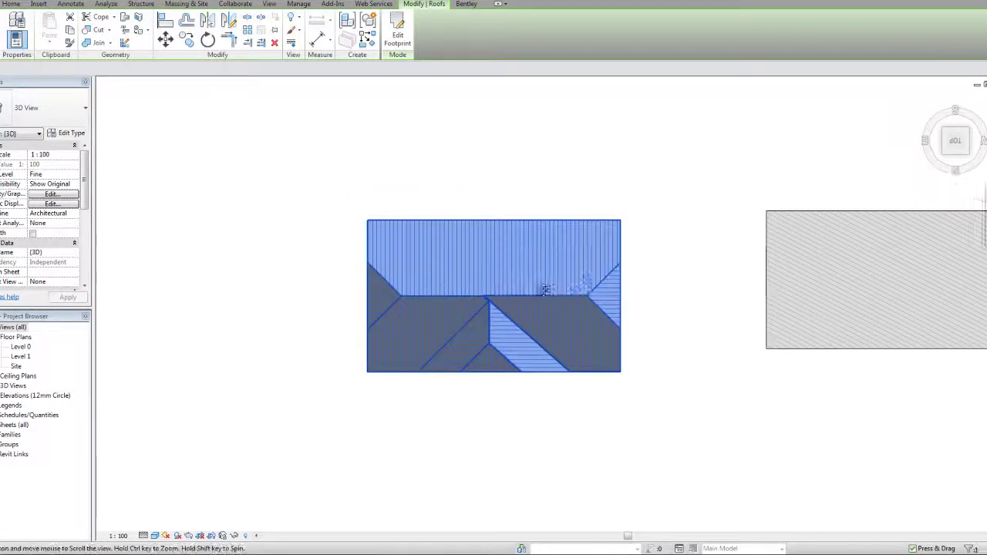
scroll(531, 284, up, 2)
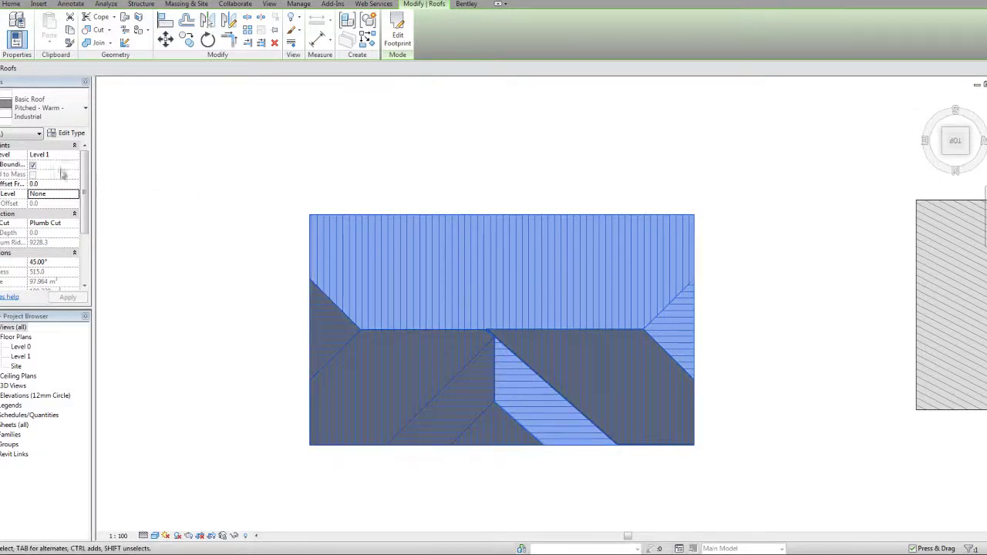
click(471, 190)
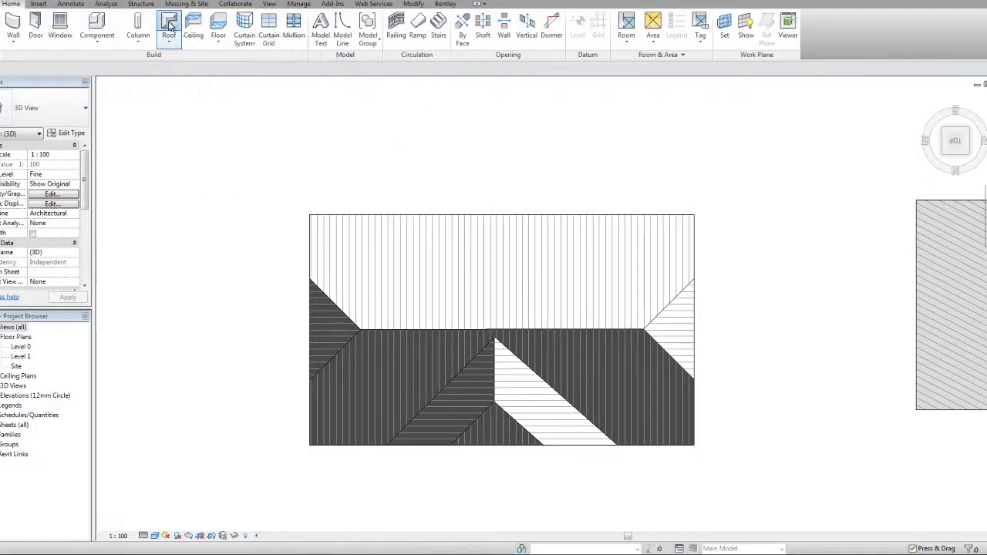
Start another footprint roof on Level 1 and draw a rectangle about 4500 by 1290 mm inside the half-hipped roof's upper edge.
click(169, 25)
click(487, 299)
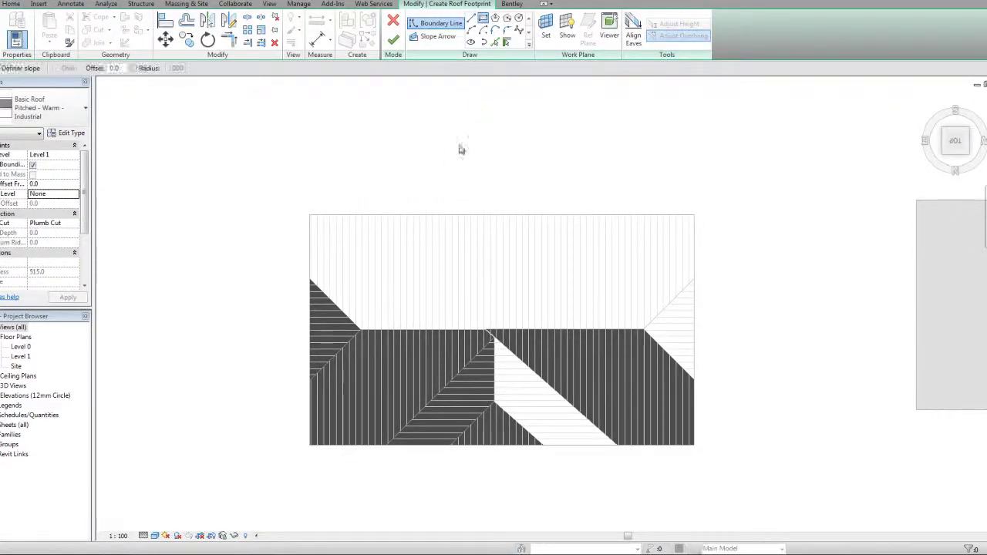
click(438, 221)
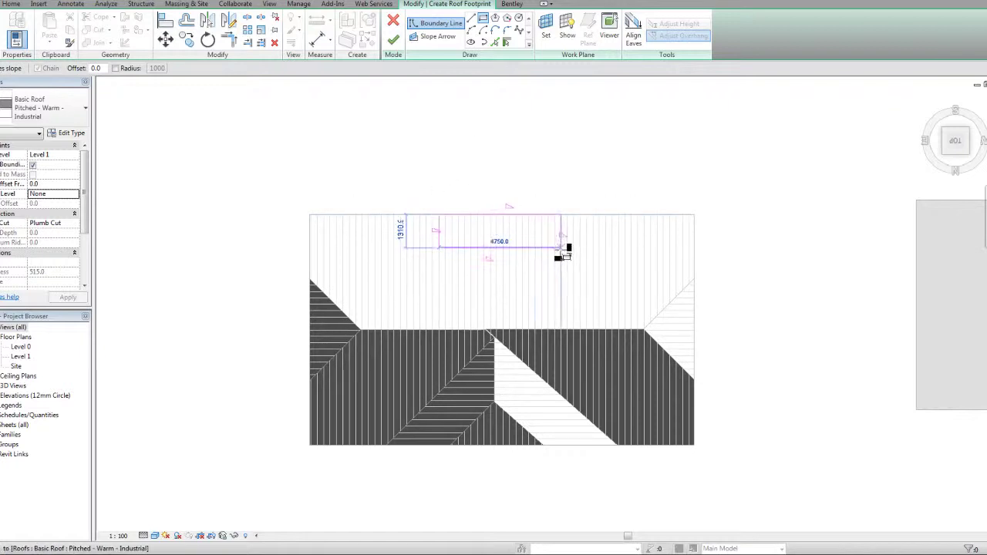
click(554, 246)
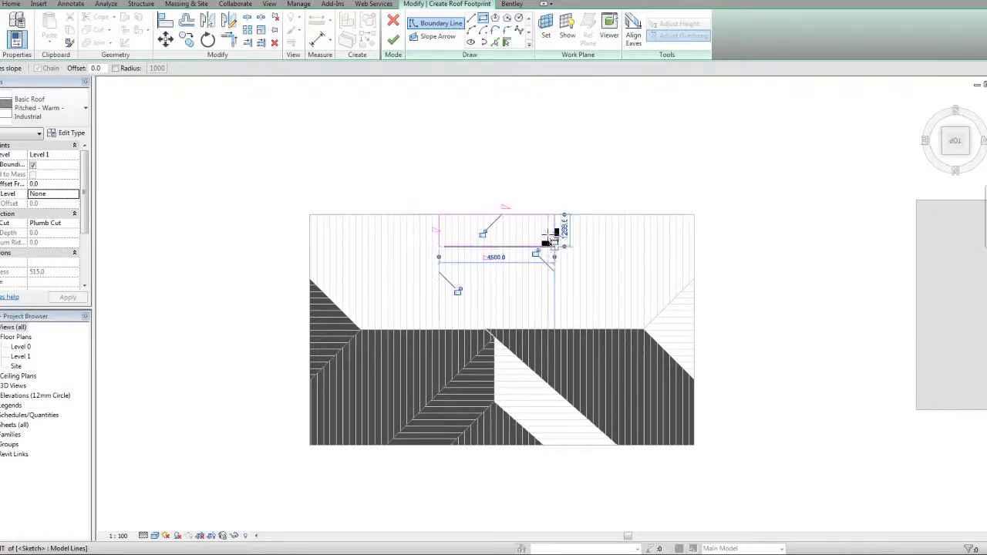
key(Escape)
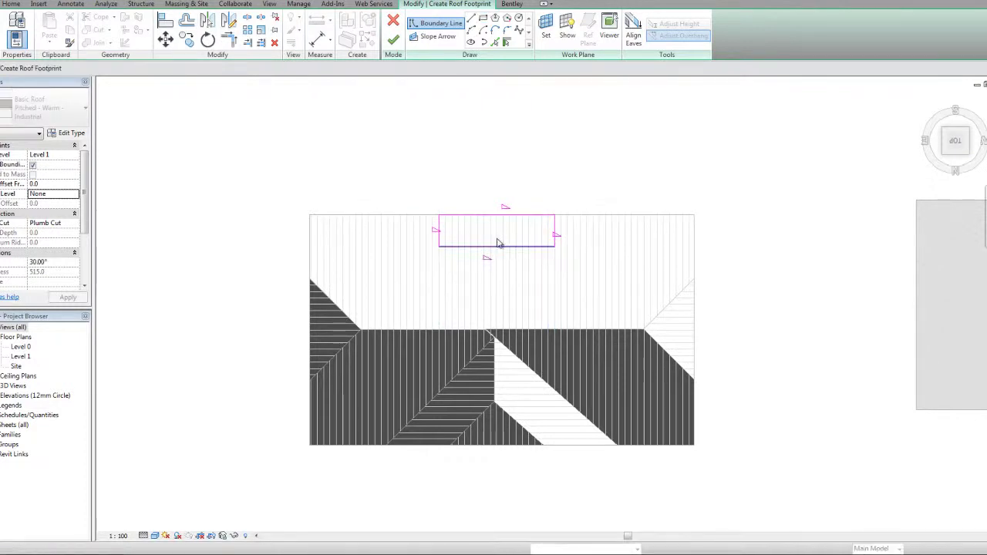
Remove the slope definition from both 4500 mm edges of the rectangular footprint and finish the small roof.
click(485, 219)
ctrl+click(467, 215)
click(38, 156)
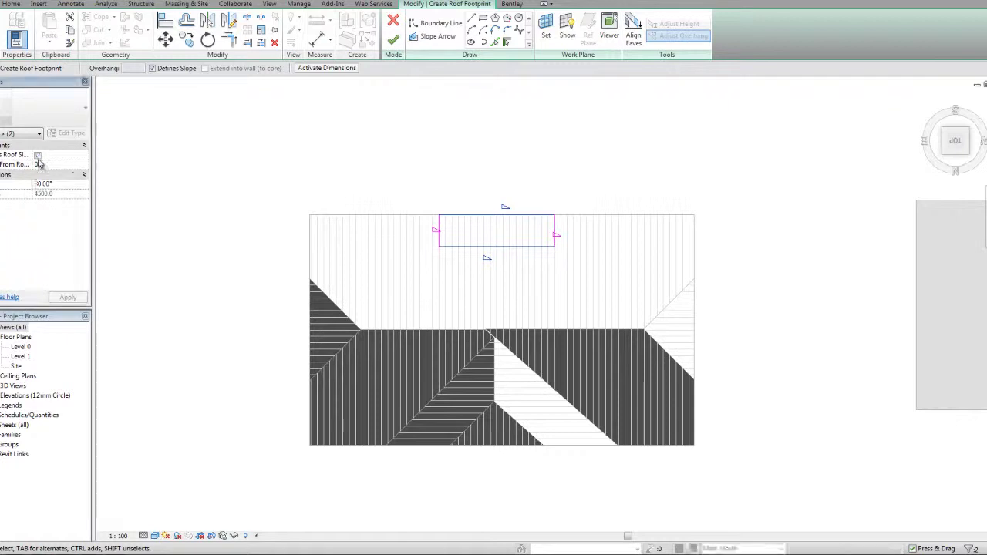
click(423, 181)
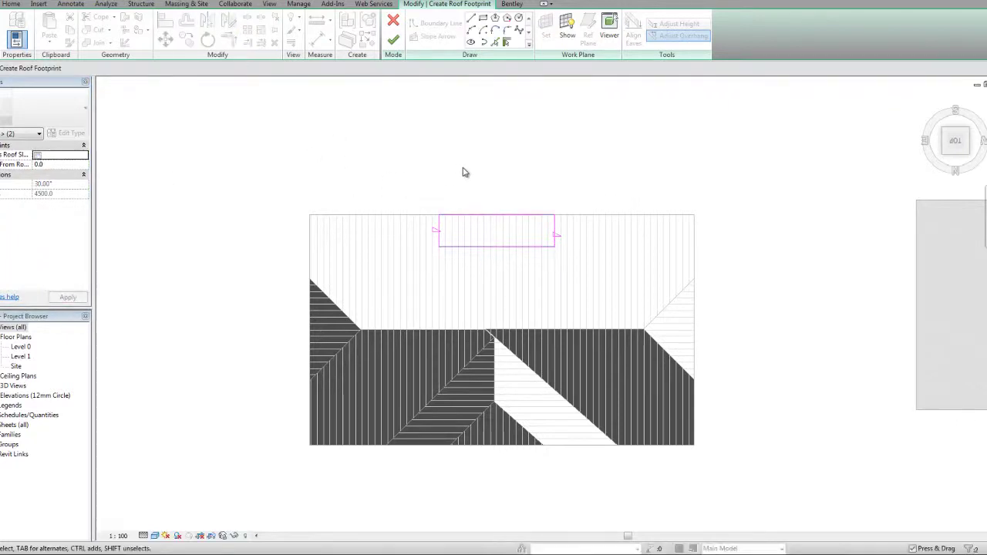
click(393, 41)
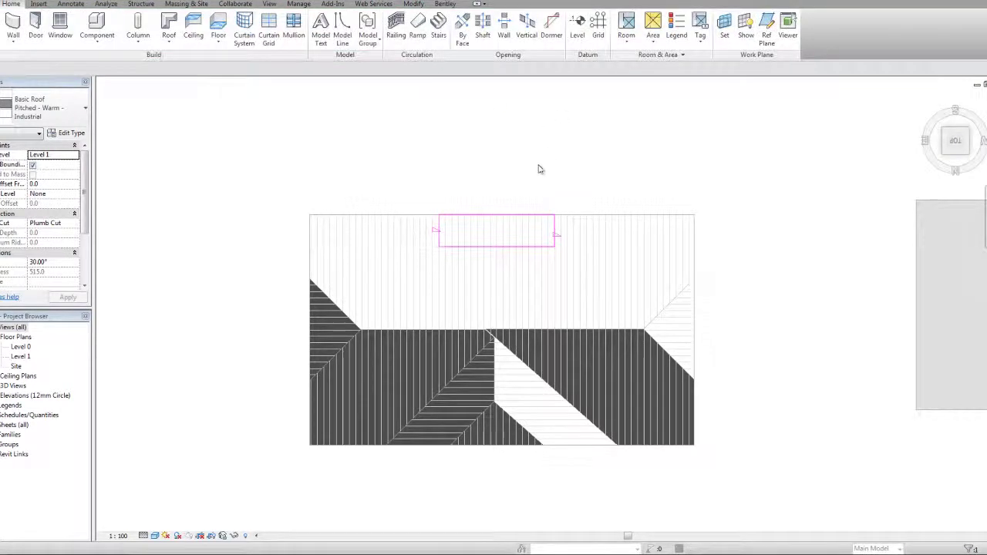
In a 3D corner view, set the small roof's base offset from level to 1300 mm and its slope to 45°.
click(966, 130)
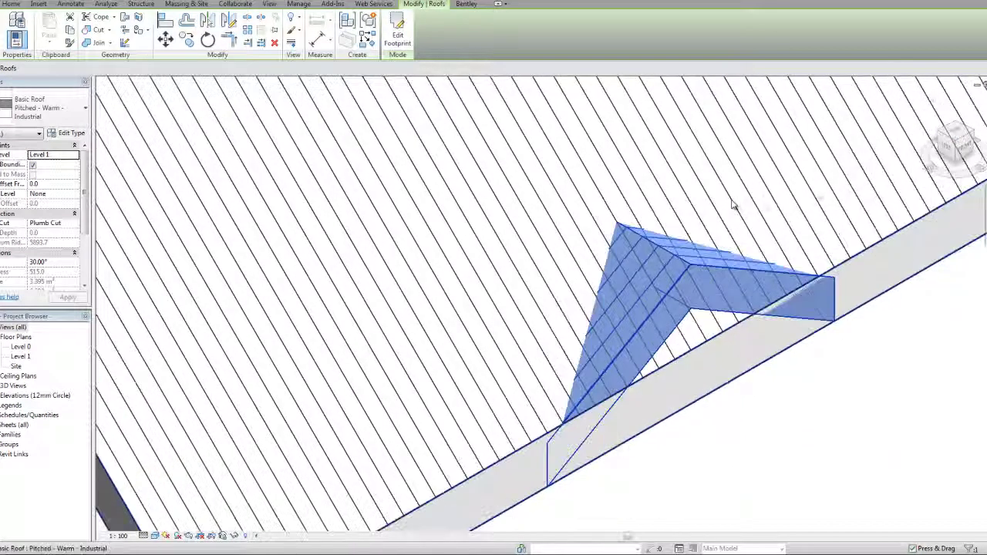
scroll(734, 205, down, 2)
middle_drag(754, 235, 698, 229)
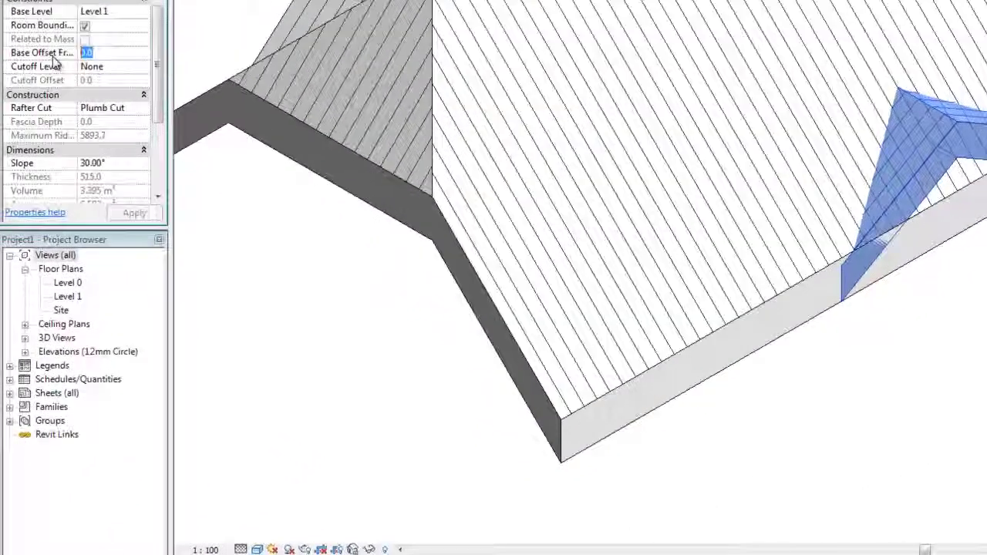
click(33, 183)
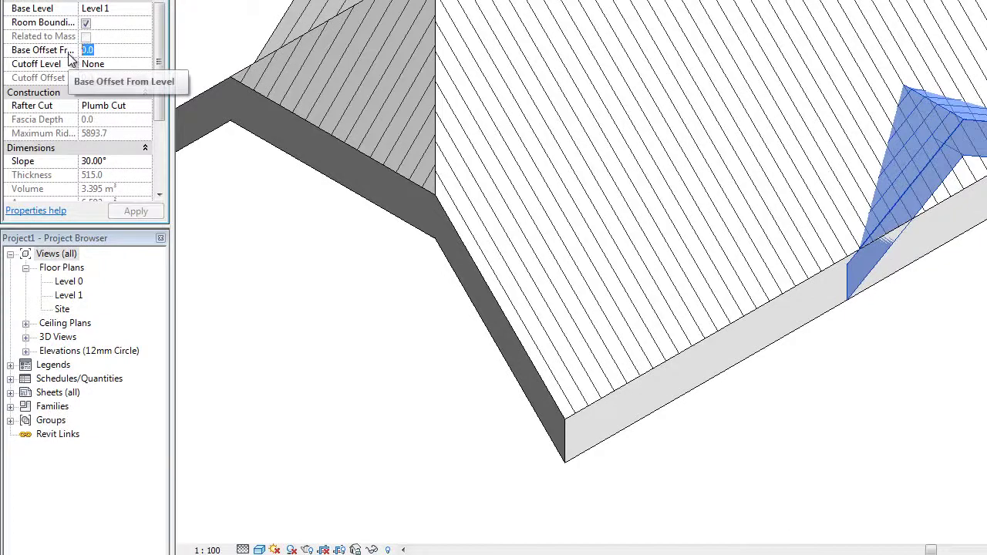
text(13)
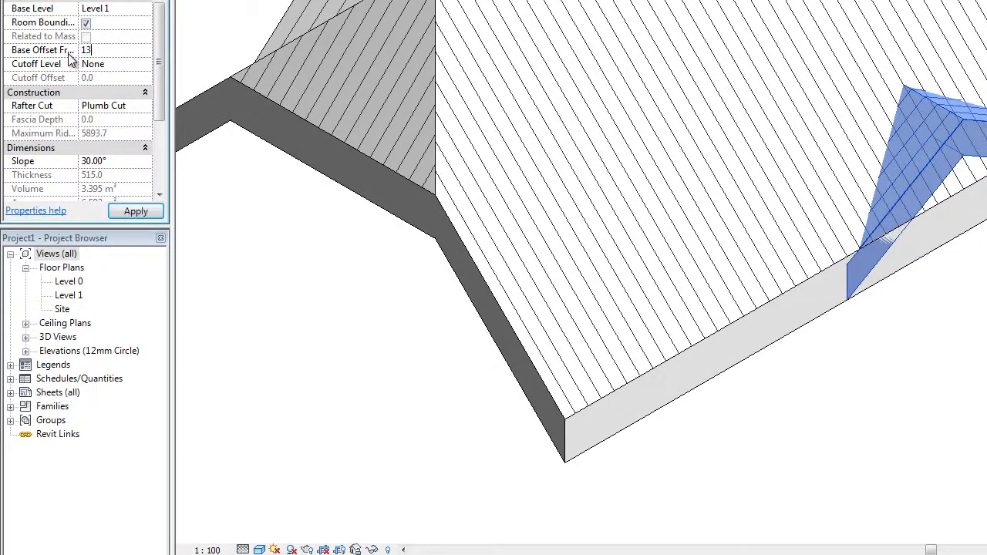
text(00)
click(127, 215)
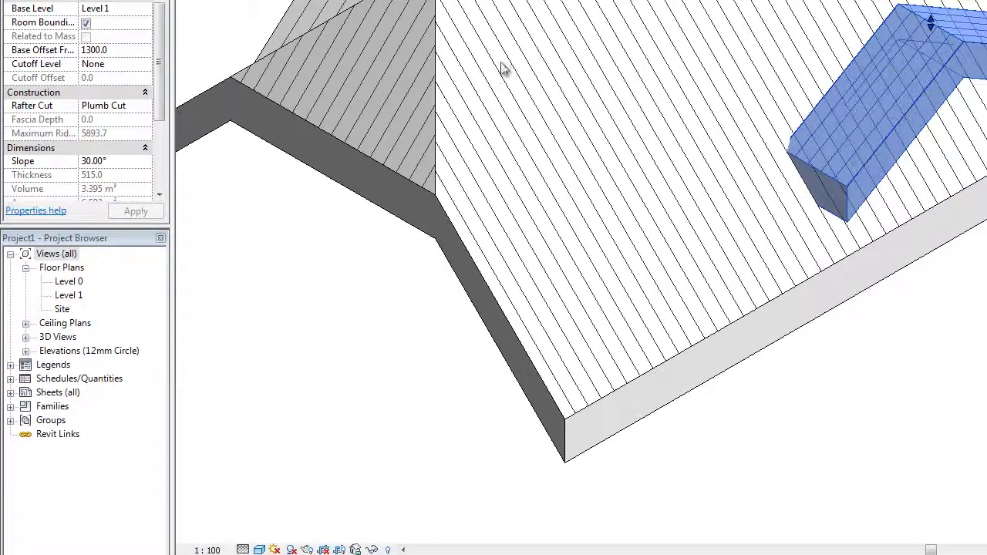
click(108, 161)
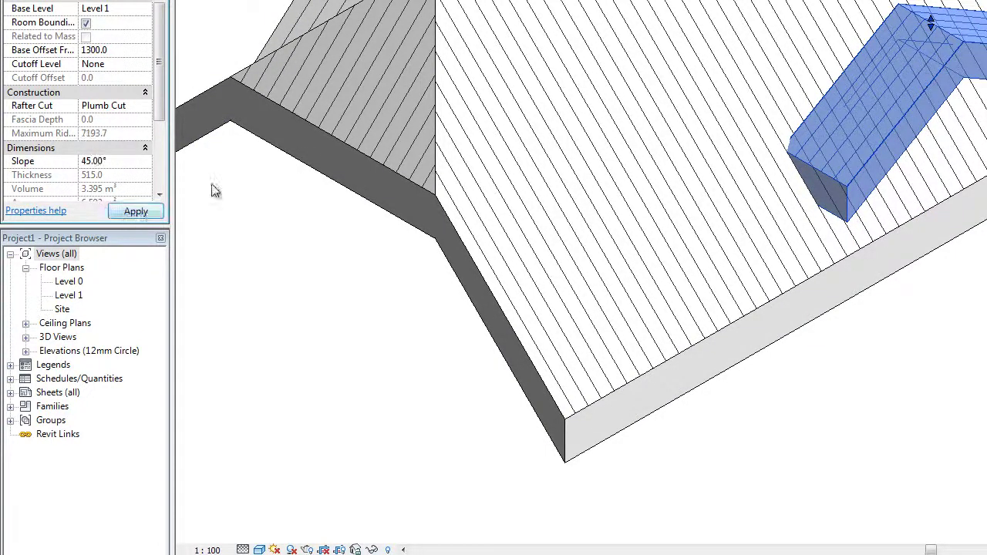
key(Escape)
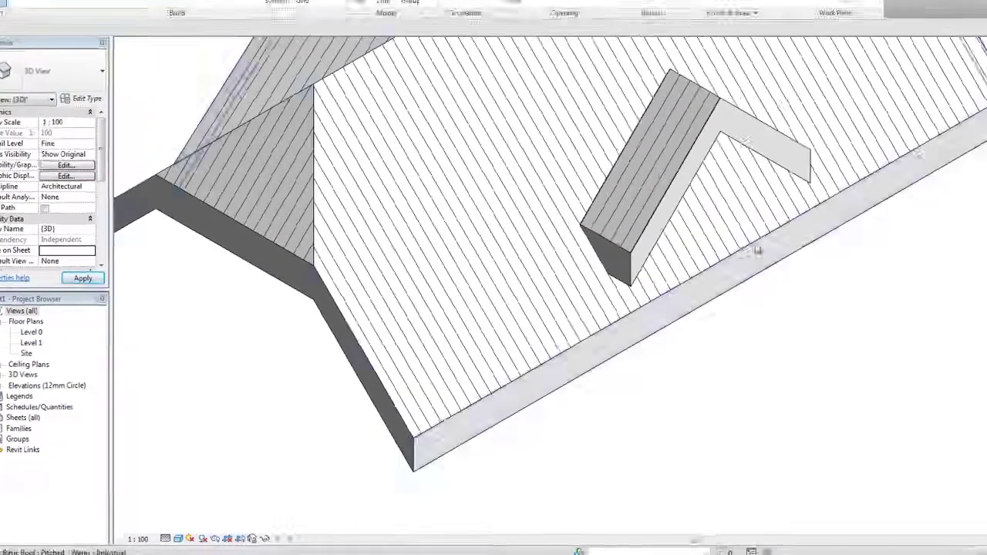
Join the small roof's back edge to the sloping face of the half-hipped roof with Join/Unjoin Roof and check the joined roofs.
middle_drag(749, 313, 708, 387)
click(414, 4)
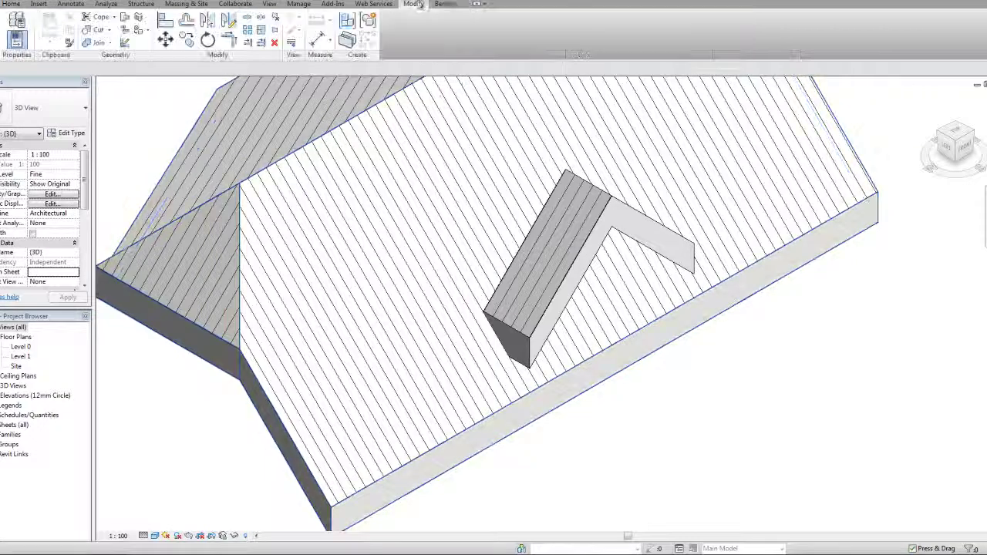
click(126, 18)
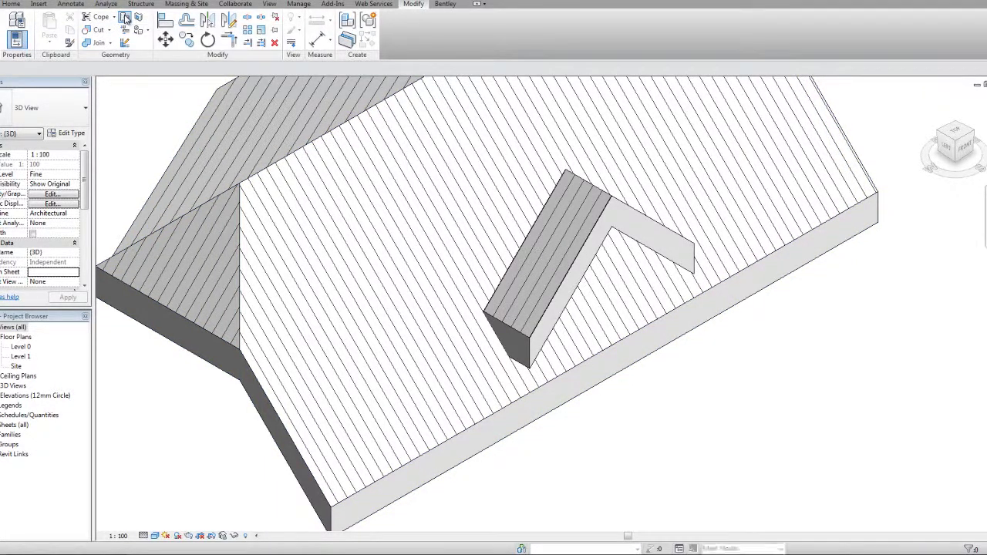
click(537, 223)
click(390, 158)
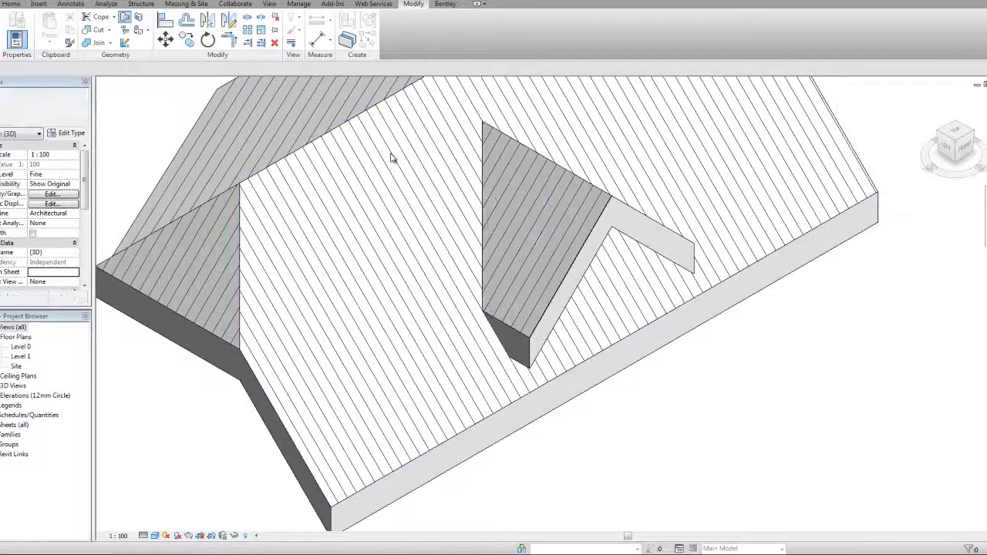
click(694, 304)
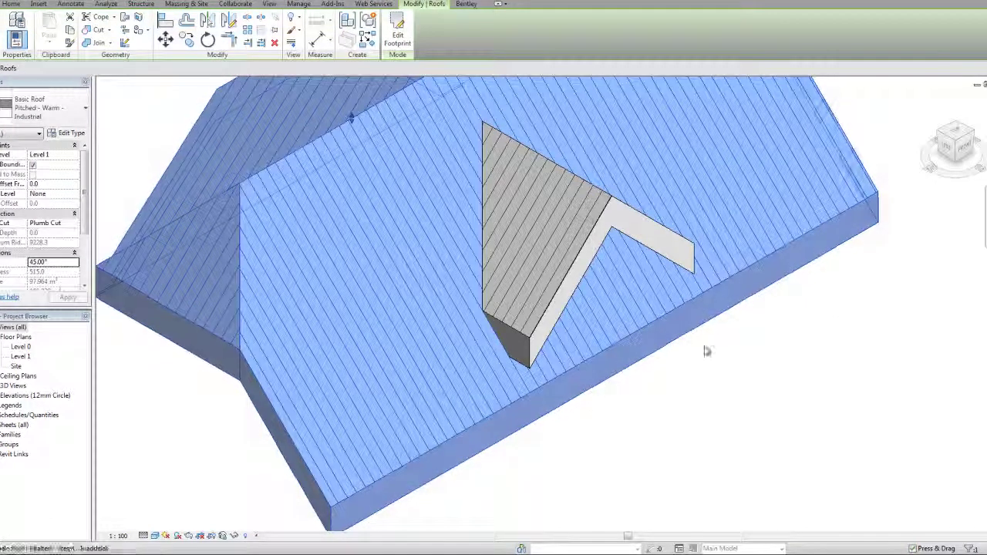
click(666, 390)
shift+middle_drag(671, 396, 634, 359)
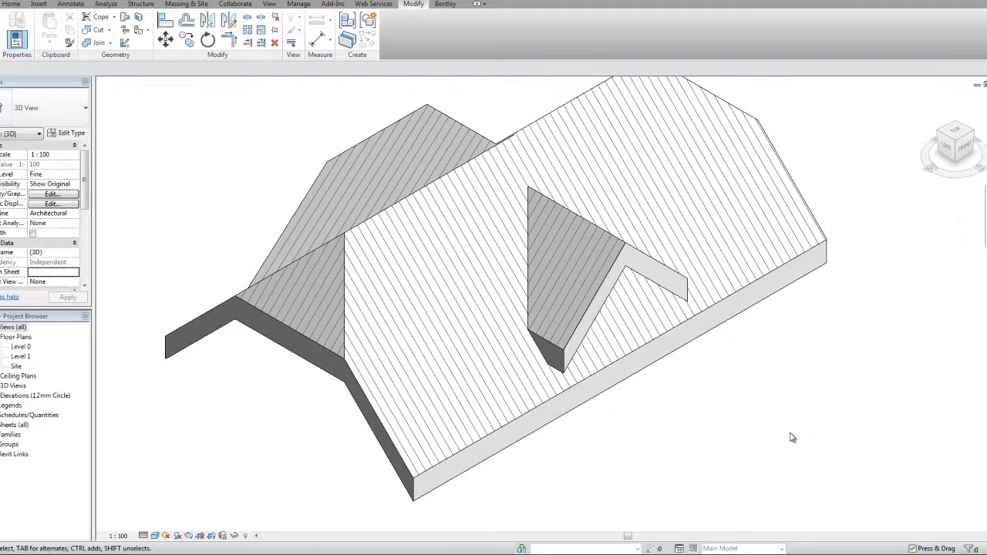
scroll(650, 439, down, 3)
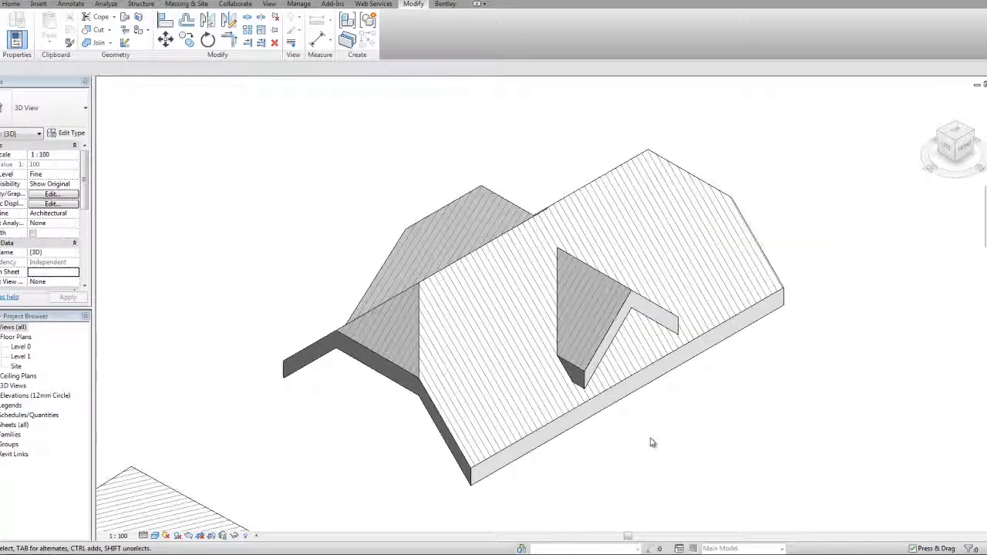